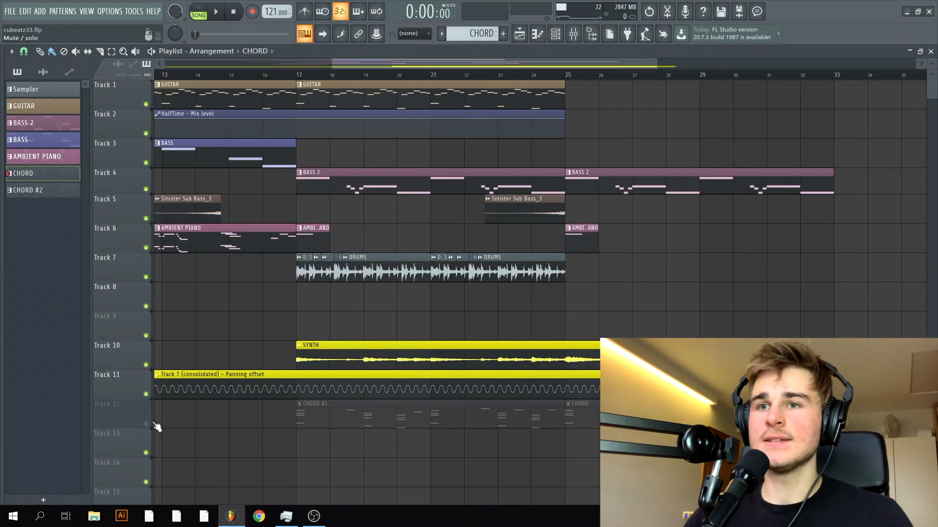
Step: Solo Track 12 in the playlist, start playback and open its CHORD #2 clip in the piano roll
{"action": "right_click", "coordinate": [146, 424]}
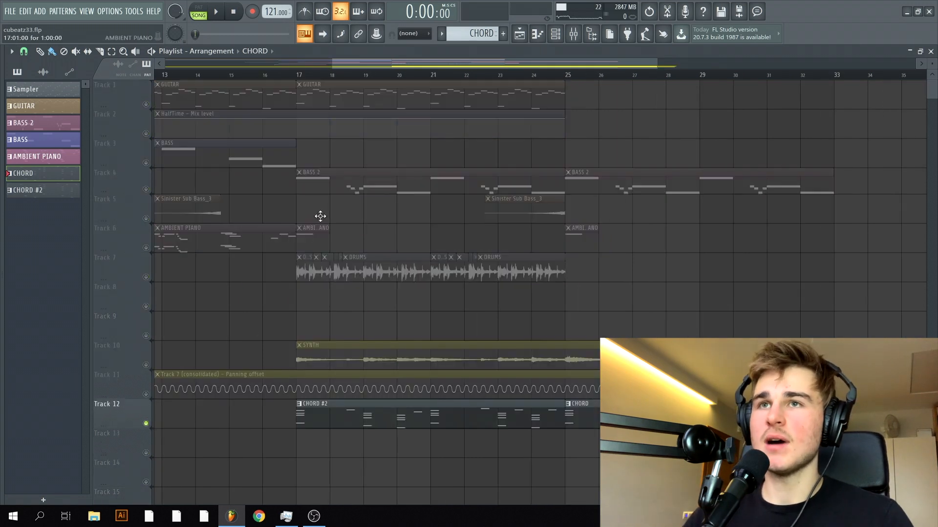
{"action": "key", "text": "space"}
{"action": "double_click", "coordinate": [382, 416]}
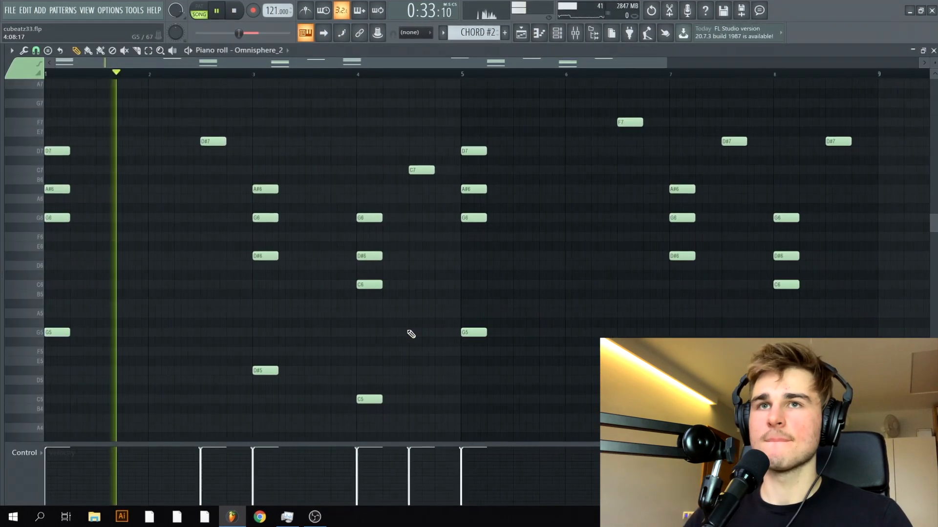
{"action": "scroll", "coordinate": [390, 349], "scroll_direction": "down", "scroll_amount": 2}
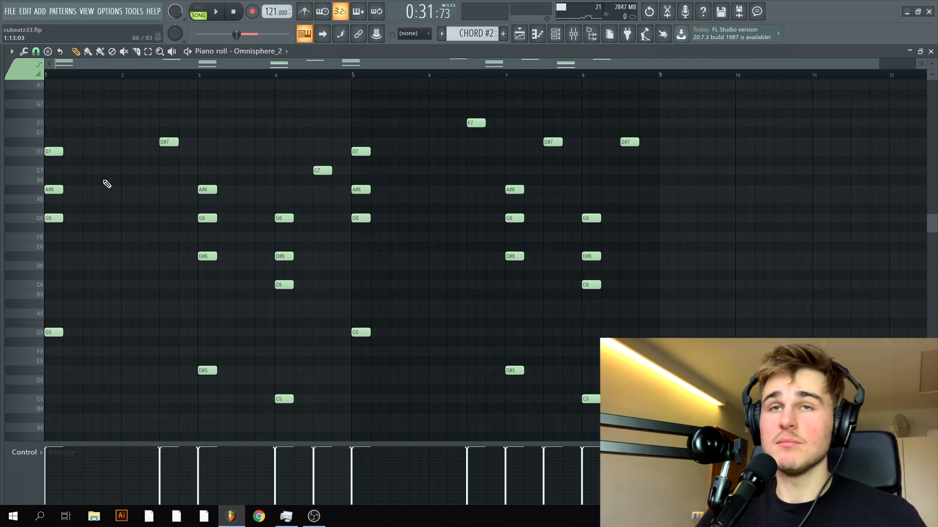
Step: Inspect the scale highlighting setting among the piano roll's helper options
{"action": "scroll", "coordinate": [25, 210], "scroll_direction": "up", "scroll_amount": 3}
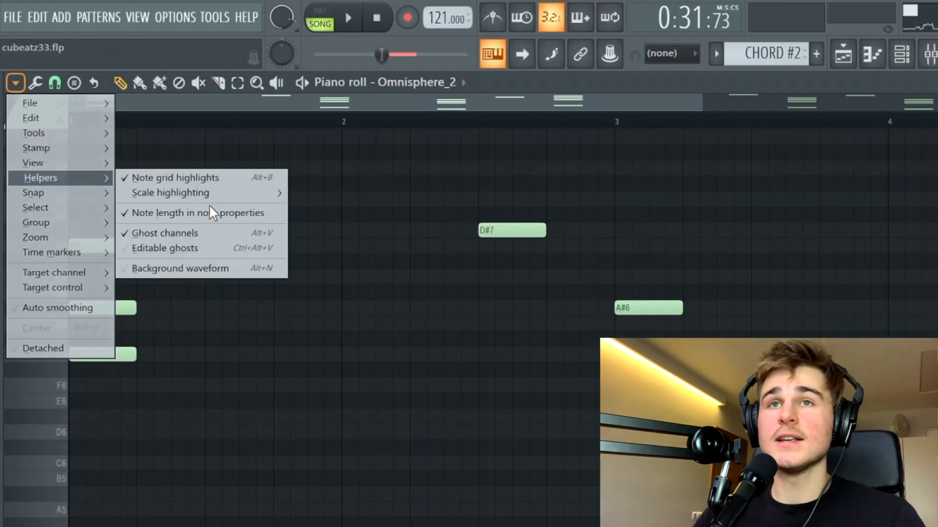
{"action": "mouse_move", "coordinate": [215, 197]}
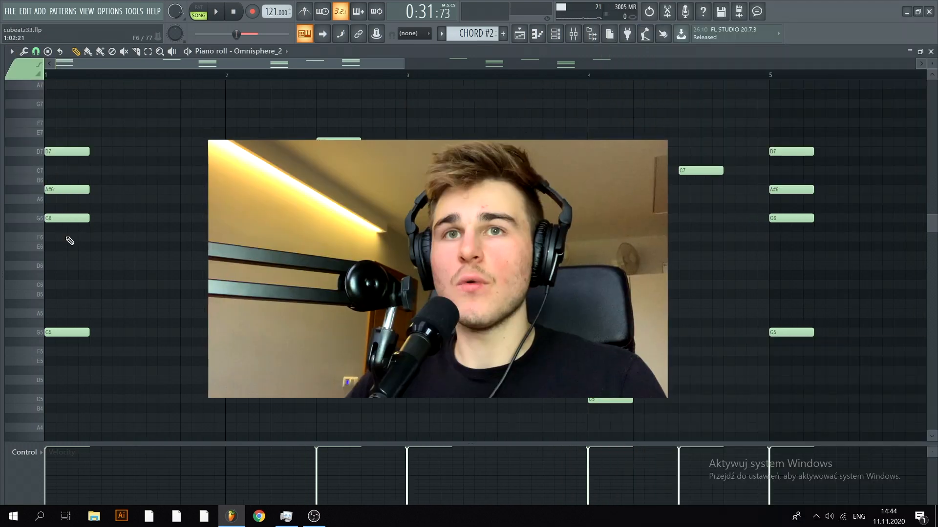
{"action": "scroll", "coordinate": [34, 247], "scroll_direction": "up", "scroll_amount": 3}
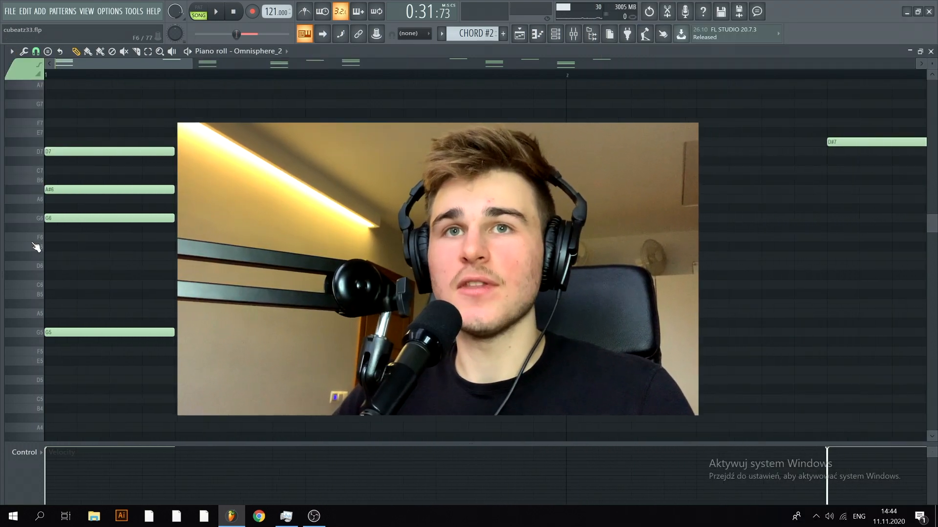
{"action": "scroll", "coordinate": [34, 247], "scroll_direction": "down", "scroll_amount": 3}
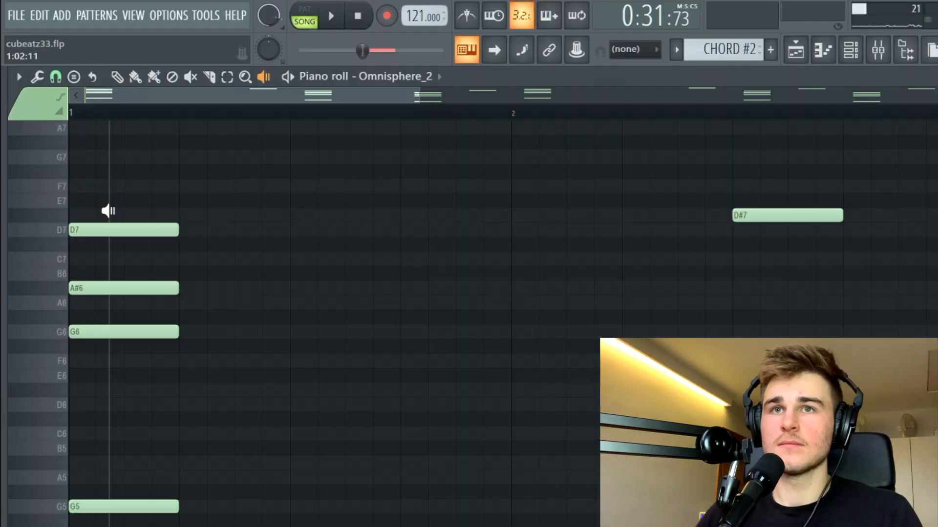
Step: Audition the chords in bars 1, 3 and 4 of CHORD #2 with the playback tool
{"action": "left_click", "coordinate": [71, 138]}
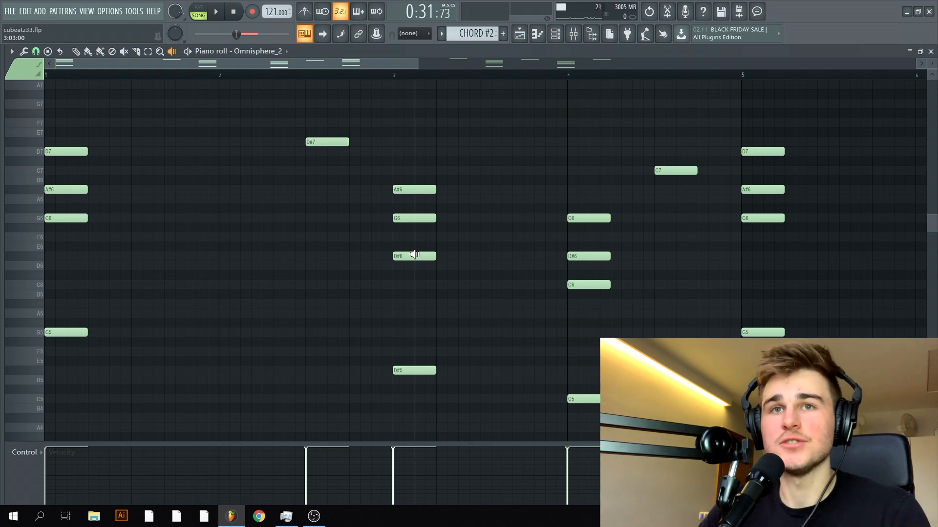
{"action": "left_click", "coordinate": [472, 258]}
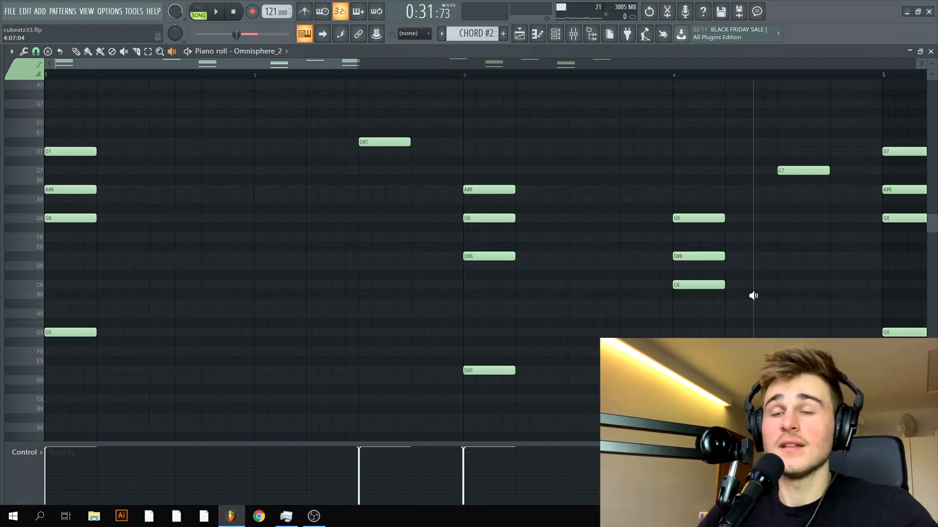
{"action": "left_click", "coordinate": [696, 237]}
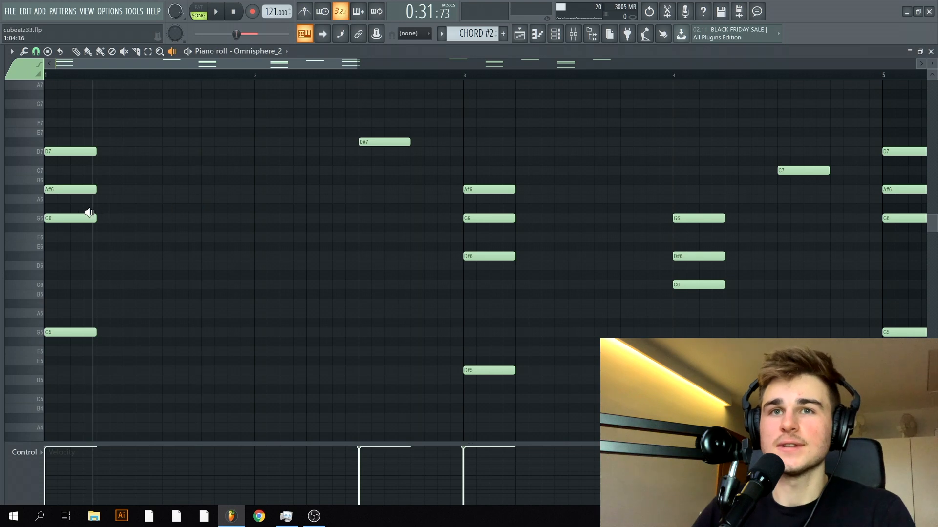
Step: Try adding a C7 note between the A#6 and D7 notes of the bar 1 chord
{"action": "scroll", "coordinate": [70, 219], "scroll_direction": "up", "scroll_amount": 2, "text": "ctrl"}
{"action": "scroll", "coordinate": [232, 216], "scroll_direction": "up", "scroll_amount": 3}
{"action": "key", "text": "p"}
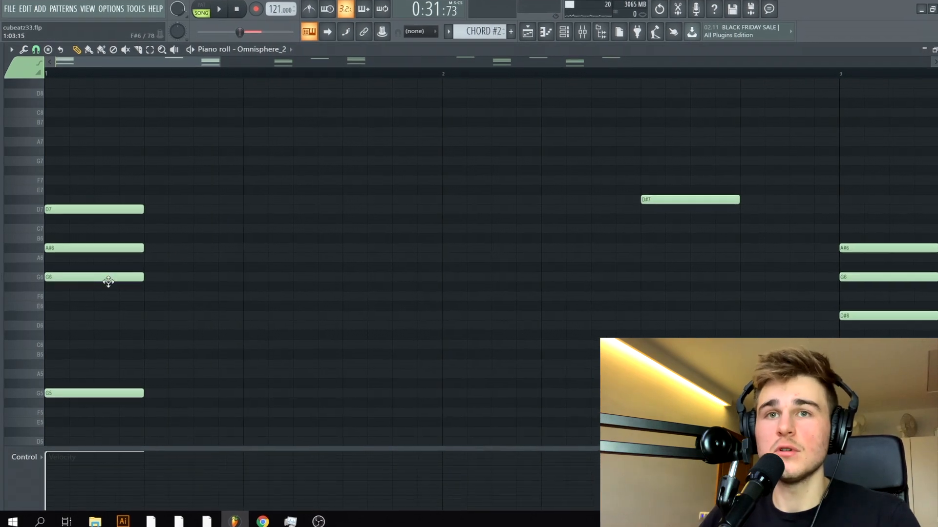
{"action": "scroll", "coordinate": [43, 304], "scroll_direction": "up", "scroll_amount": 2, "text": "ctrl"}
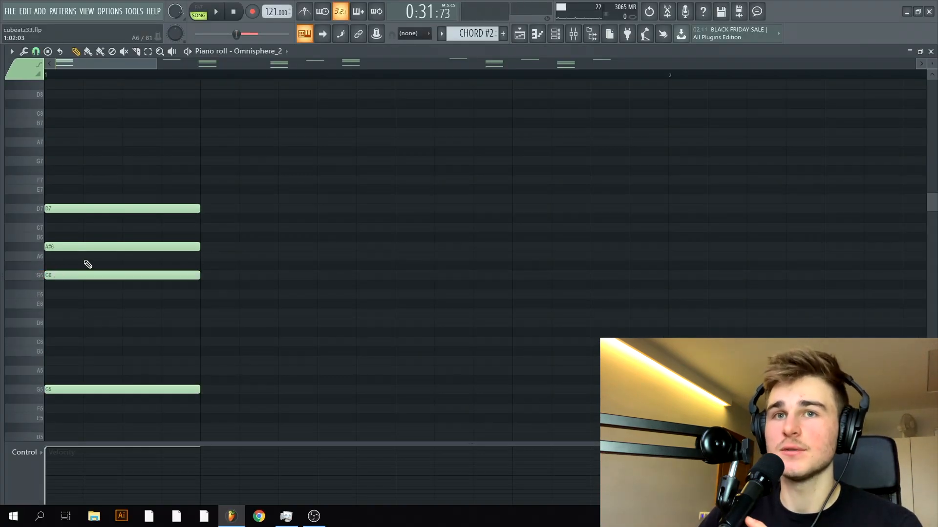
{"action": "right_click", "coordinate": [132, 256]}
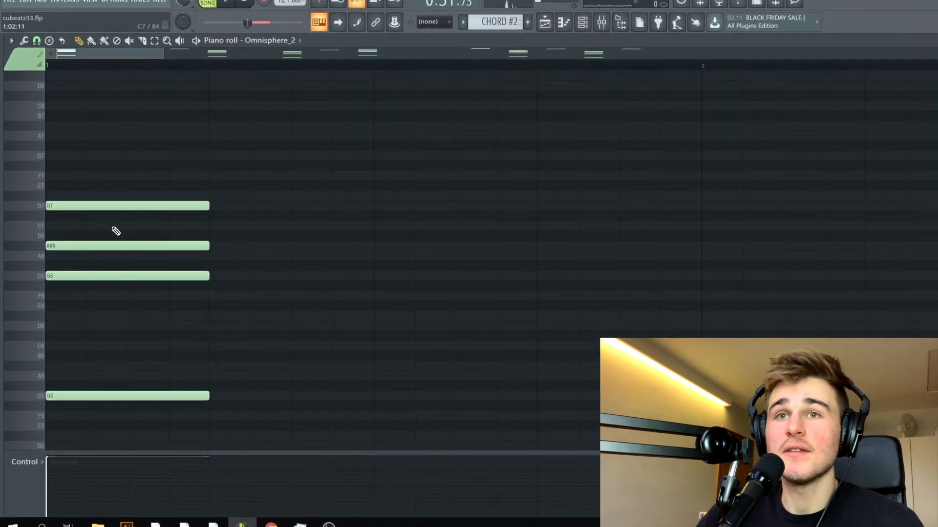
{"action": "left_click", "coordinate": [84, 223]}
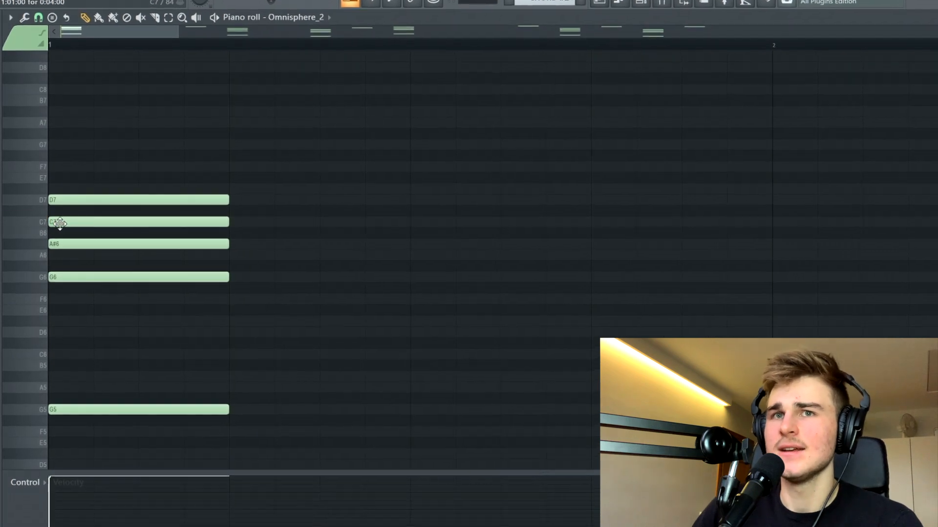
{"action": "right_click", "coordinate": [84, 223]}
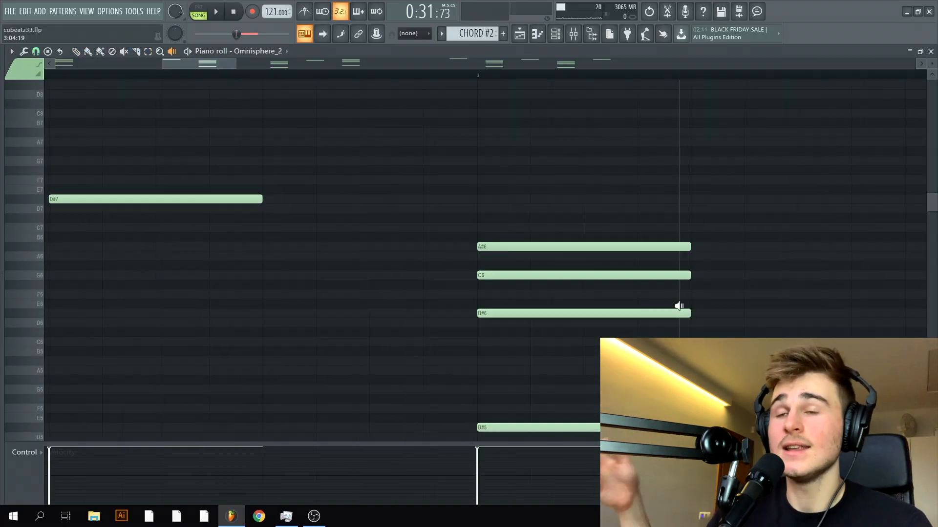
Step: Examine the chord in bar 3 built from D#5, D#6, G6 and A#6
{"action": "scroll", "coordinate": [680, 306], "scroll_direction": "down", "scroll_amount": 3}
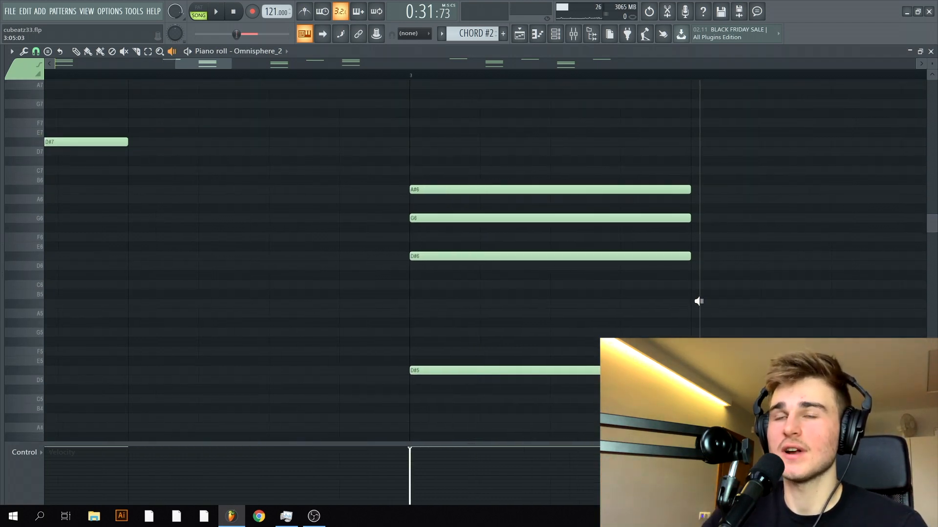
{"action": "left_click_drag", "start_coordinate": [215, 62], "coordinate": [226, 62]}
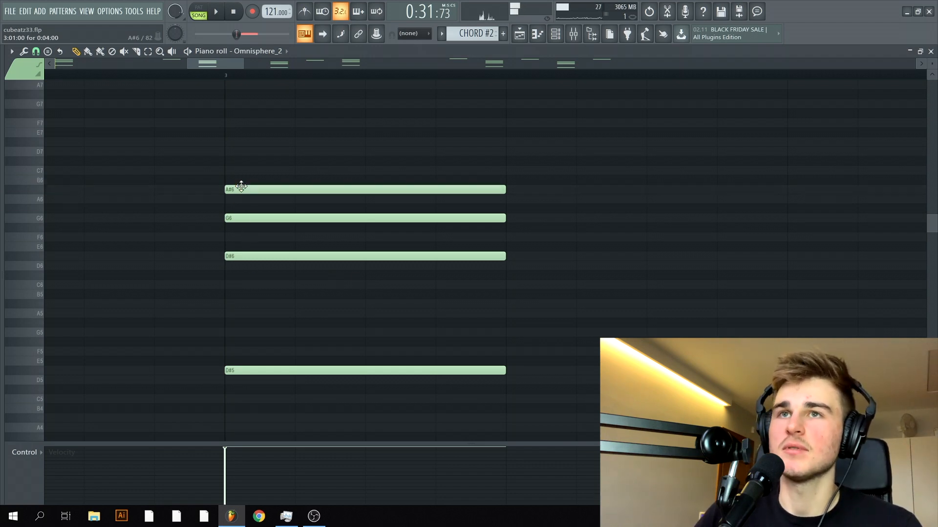
{"action": "left_click", "coordinate": [319, 177]}
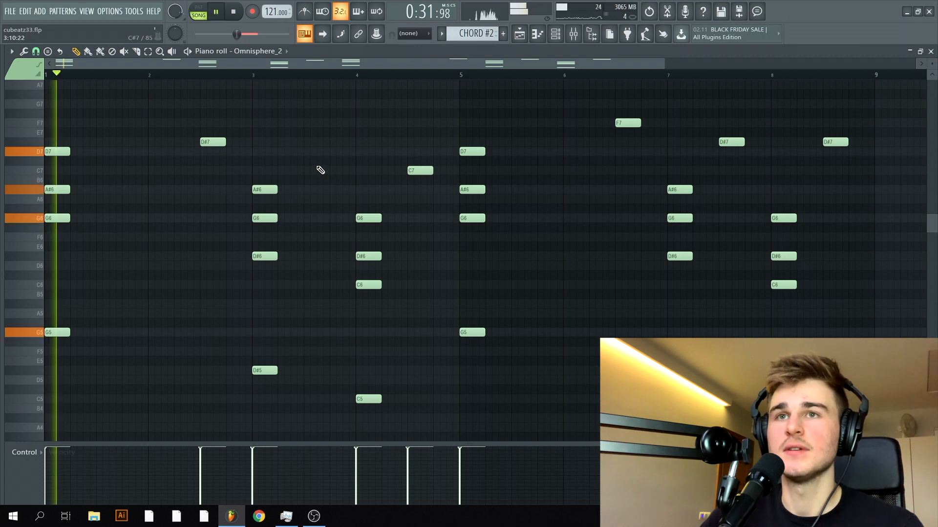
Step: Select the top melody notes D#7, C7, D7, F7 and D#7 across CHORD #2 while it plays
{"action": "left_click", "coordinate": [205, 142]}
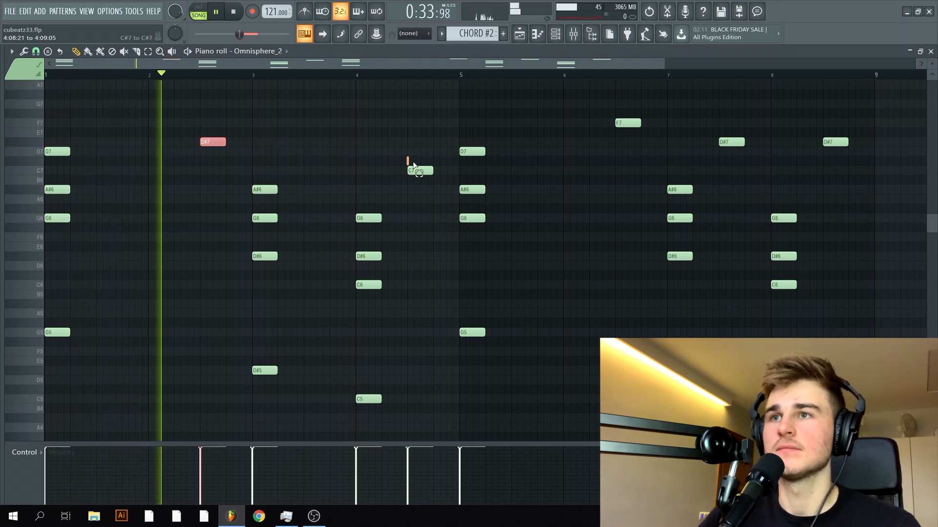
{"action": "left_click_drag", "start_coordinate": [414, 163], "coordinate": [438, 172]}
{"action": "left_click_drag", "start_coordinate": [455, 146], "coordinate": [490, 154]}
{"action": "left_click_drag", "start_coordinate": [609, 118], "coordinate": [646, 128]}
{"action": "left_click_drag", "start_coordinate": [757, 133], "coordinate": [794, 143]}
{"action": "left_click_drag", "start_coordinate": [869, 152], "coordinate": [667, 142]}
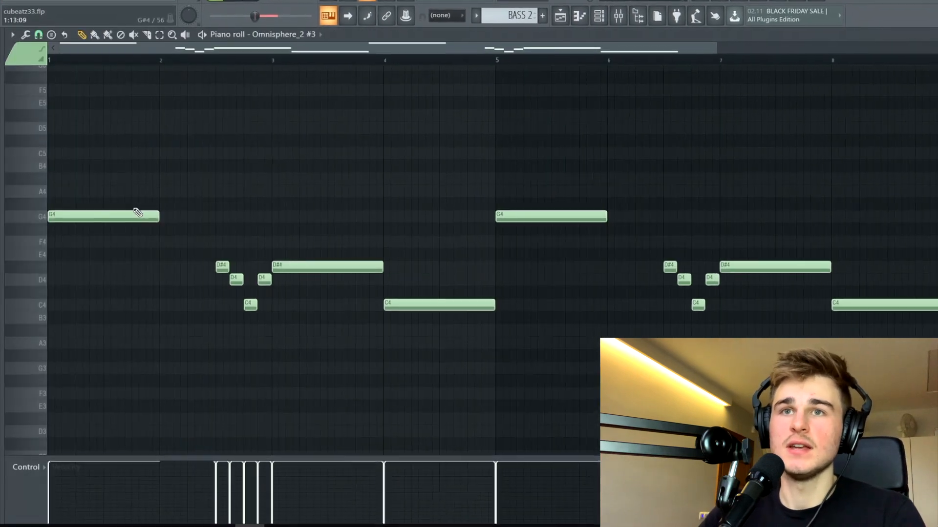
Step: Play through the BASS 2 pattern's notes with the chords, return to the playlist and stop playback
{"action": "left_click", "coordinate": [127, 207]}
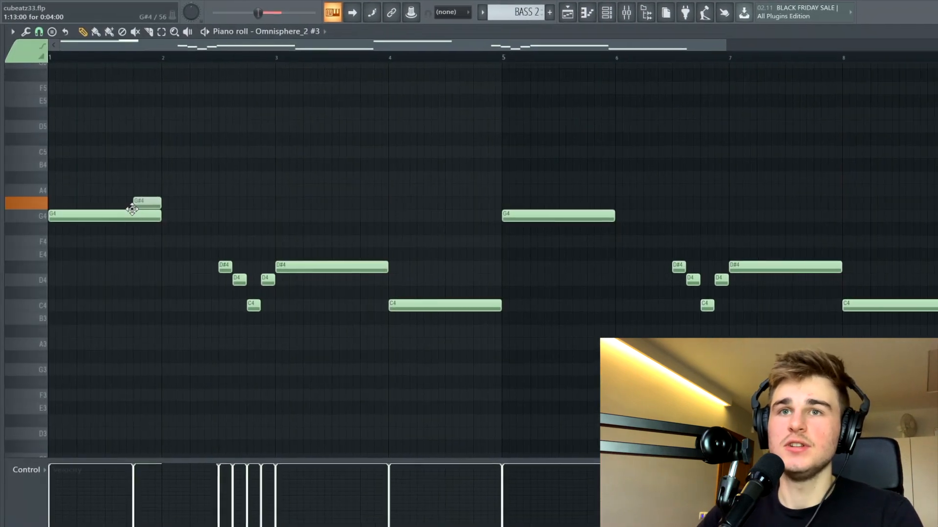
{"action": "right_click", "coordinate": [147, 203]}
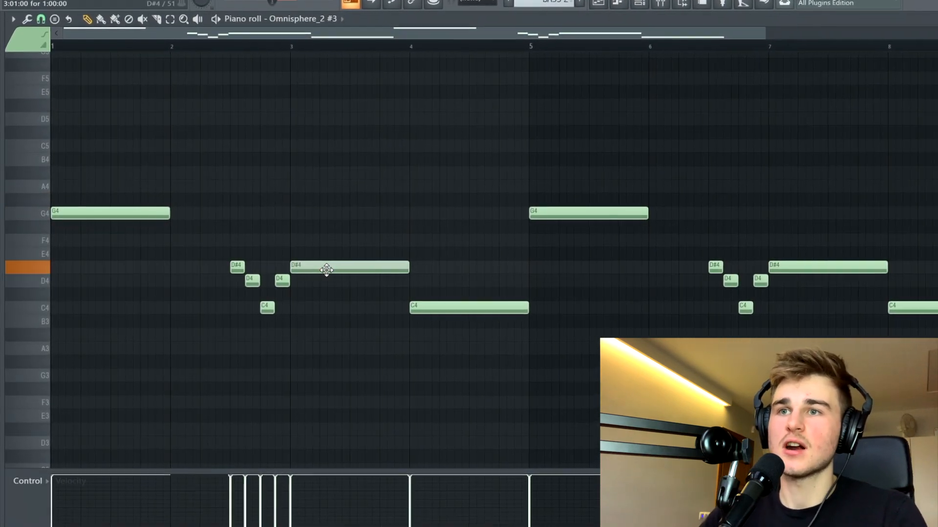
{"action": "key", "text": "space"}
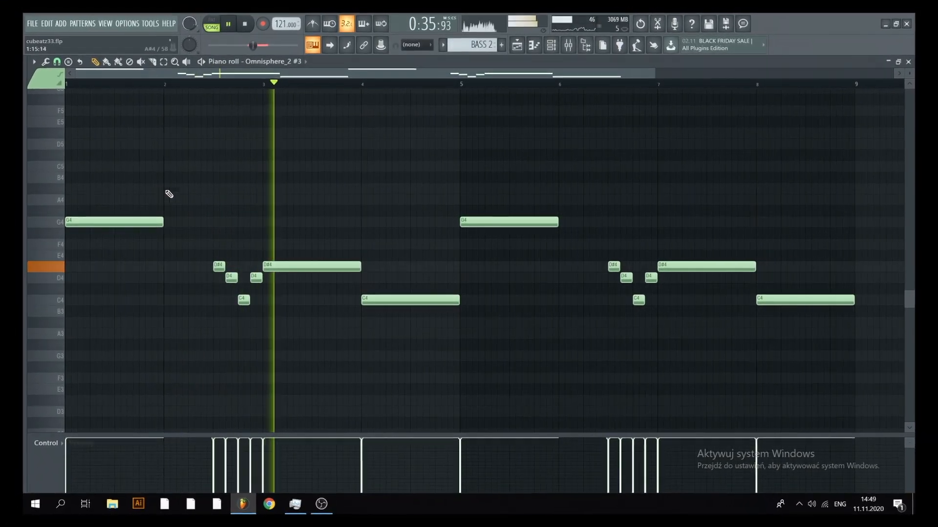
{"action": "left_click_drag", "start_coordinate": [255, 295], "coordinate": [215, 259]}
{"action": "left_click", "coordinate": [366, 209], "text": "ctrl"}
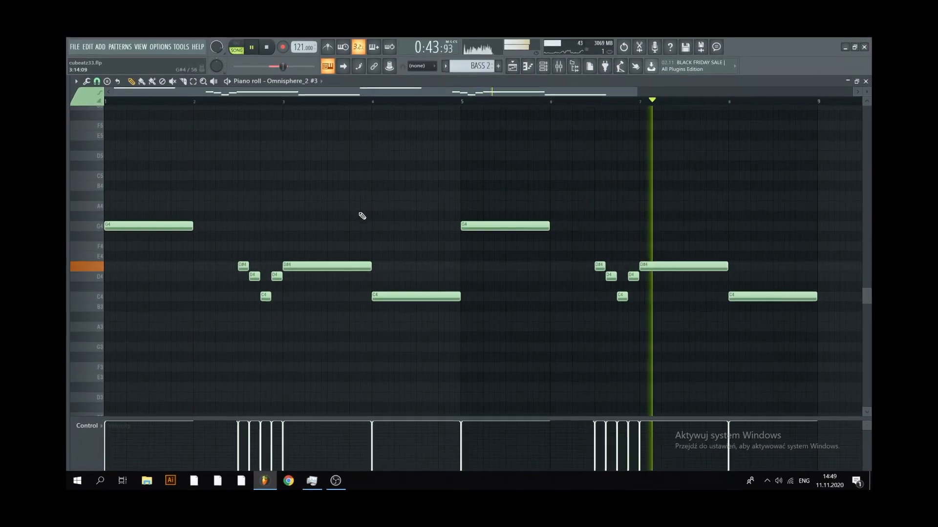
{"action": "key", "text": "F5"}
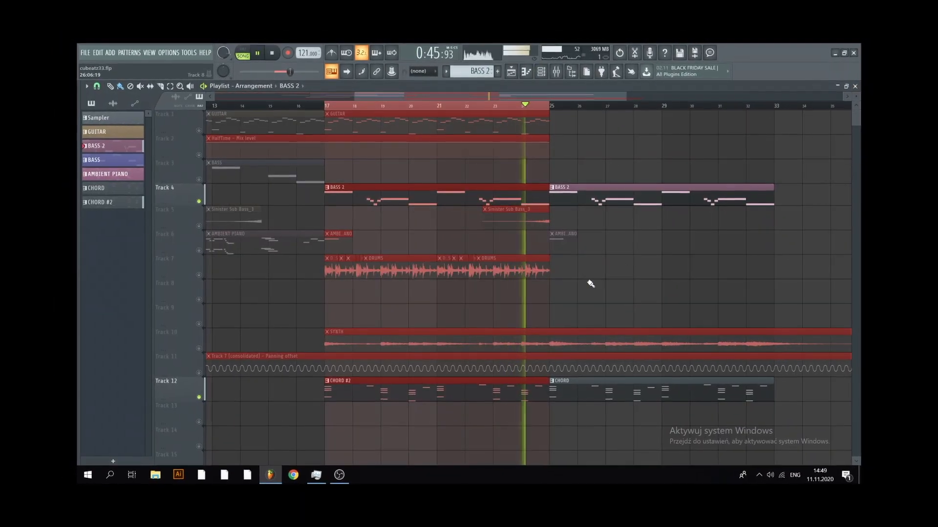
{"action": "left_click", "coordinate": [276, 57]}
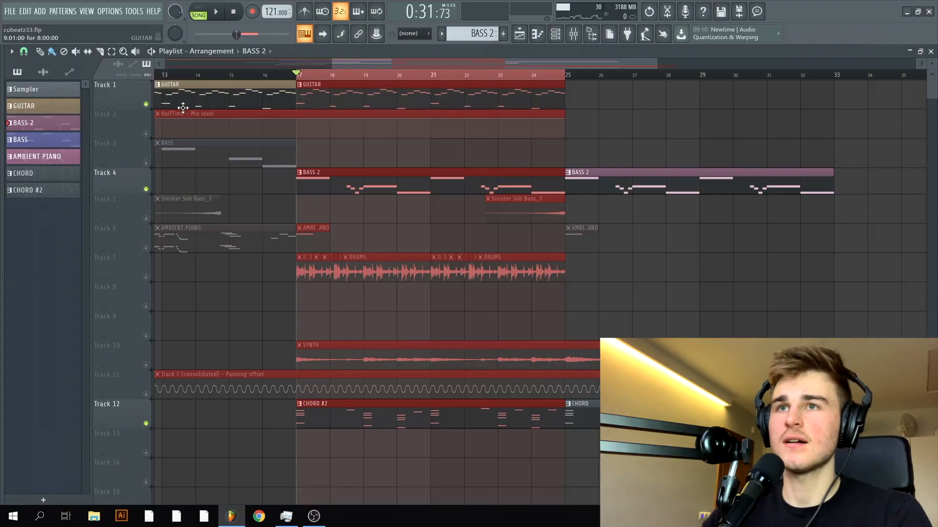
Step: Open the GUITAR clip on Track 1 in the piano roll and follow its notes during playback
{"action": "double_click", "coordinate": [182, 103]}
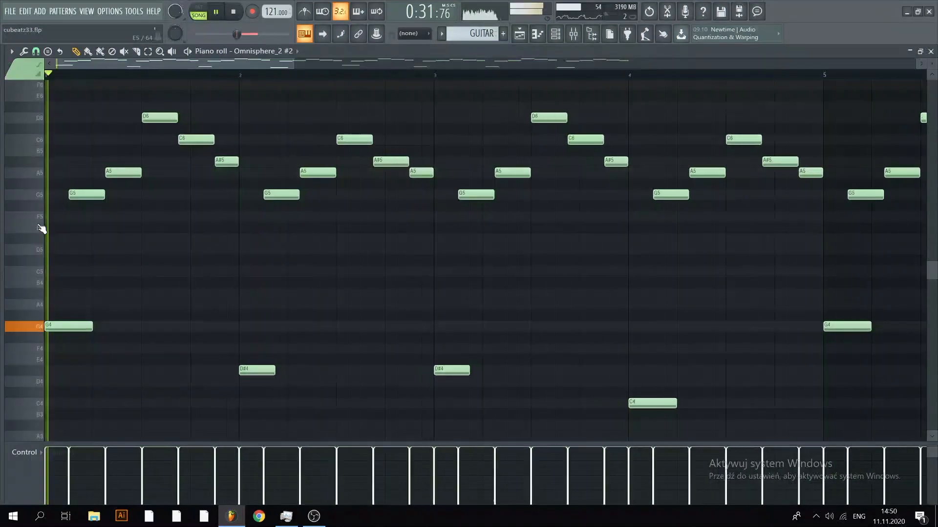
{"action": "scroll", "coordinate": [38, 226], "scroll_direction": "up", "scroll_amount": 2}
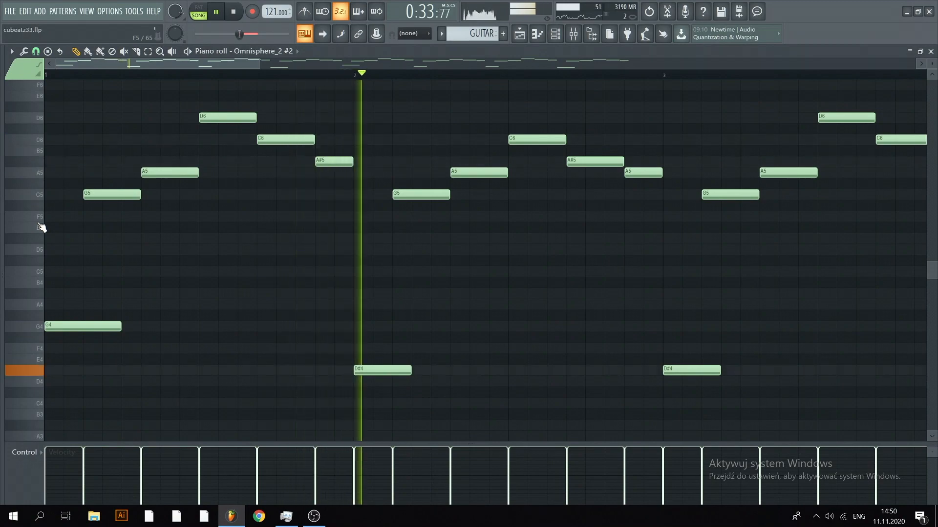
{"action": "scroll", "coordinate": [40, 224], "scroll_direction": "down", "scroll_amount": 2}
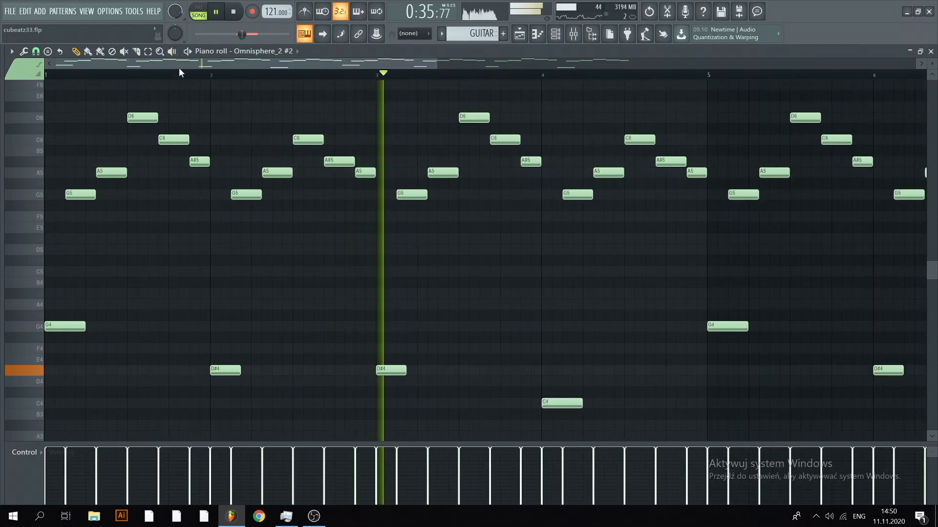
{"action": "left_click_drag", "start_coordinate": [180, 67], "coordinate": [311, 71]}
{"action": "scroll", "coordinate": [373, 272], "scroll_direction": "down", "scroll_amount": 3}
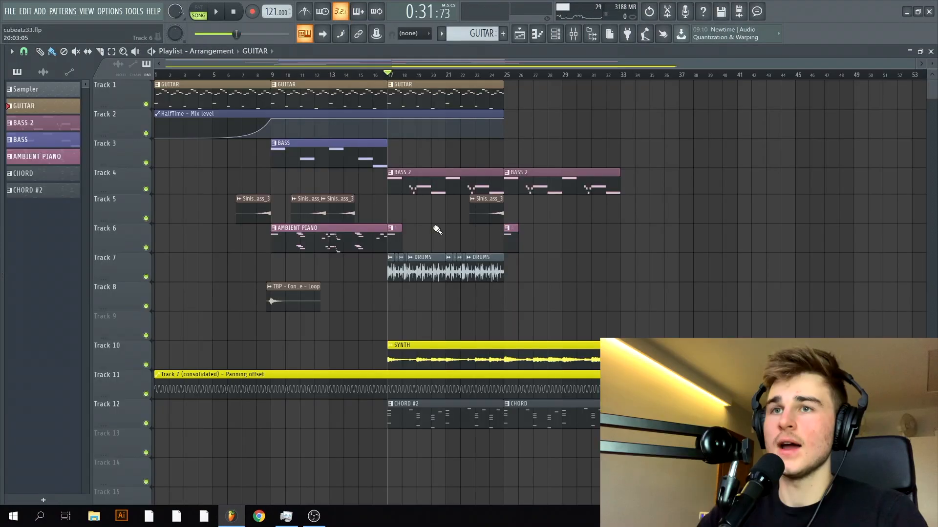
Step: Select the section from bar 9 to bar 17 in the playlist and play it with Track 6 soloed
{"action": "scroll", "coordinate": [439, 227], "scroll_direction": "up", "scroll_amount": 3}
{"action": "left_click_drag", "start_coordinate": [287, 78], "coordinate": [445, 94]}
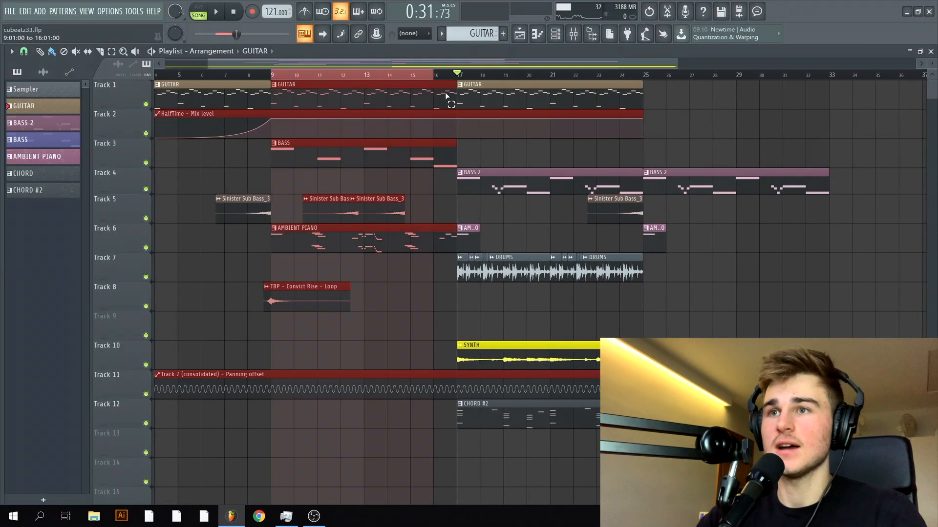
{"action": "key", "text": "space"}
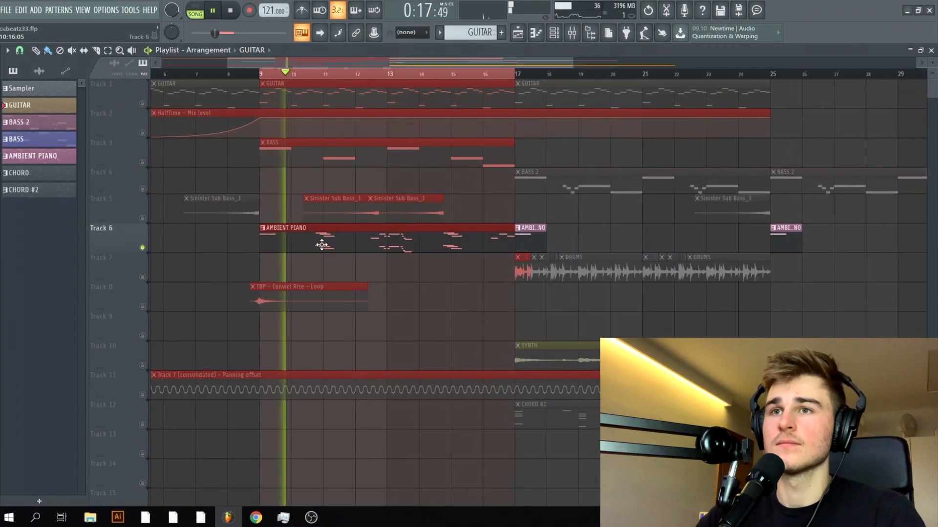
Step: Open the AMBIENT PIANO clip in the piano roll and select its phrase around bar 5, followed by the phrase from before bar 7 onward
{"action": "double_click", "coordinate": [325, 241]}
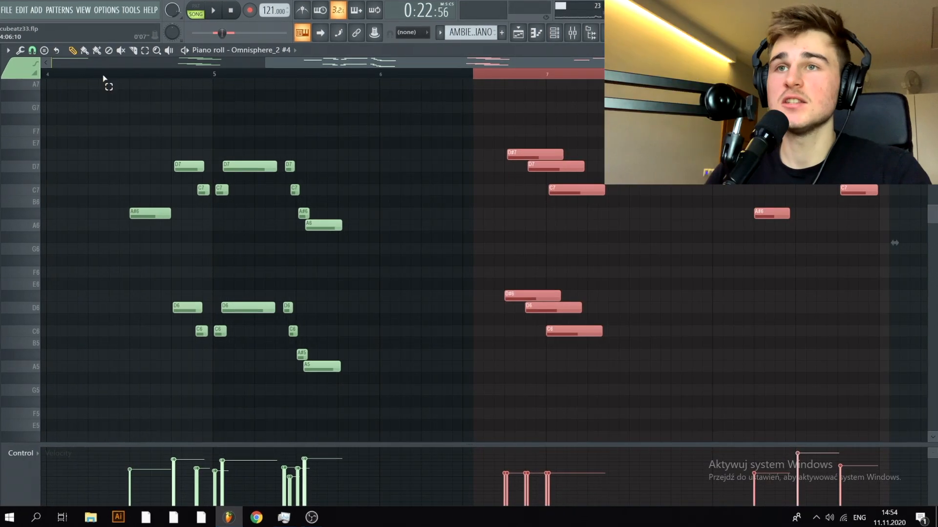
{"action": "left_click_drag", "start_coordinate": [104, 77], "coordinate": [370, 79]}
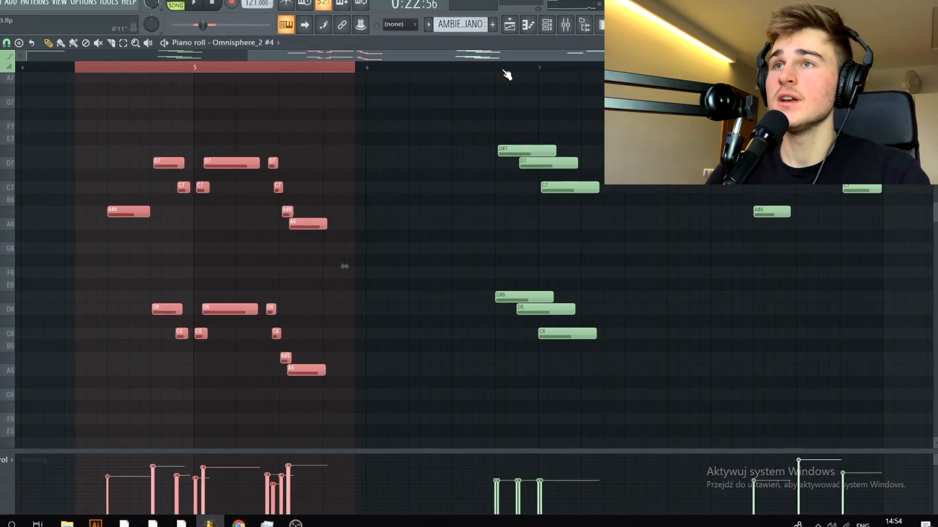
{"action": "left_click_drag", "start_coordinate": [466, 72], "coordinate": [901, 72]}
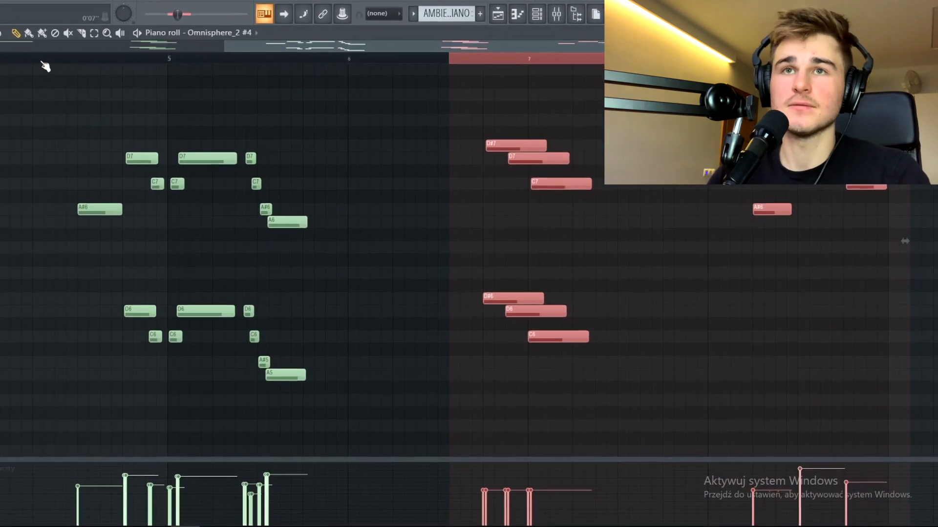
Step: Play the AMBIENT PIANO notes from before bar 5, select the section from before bar 7 past bar 9 and play on
{"action": "left_click", "coordinate": [66, 62]}
{"action": "key", "text": "space"}
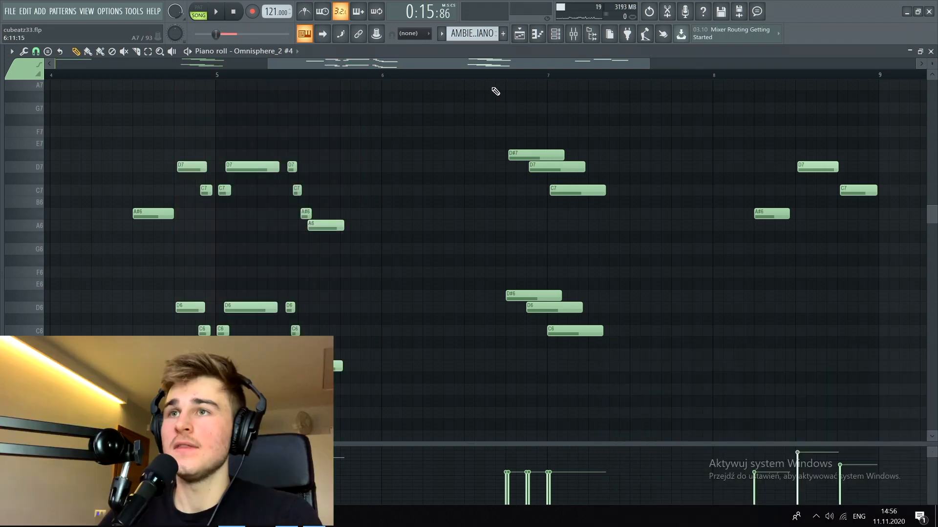
{"action": "left_click_drag", "start_coordinate": [494, 78], "coordinate": [897, 102]}
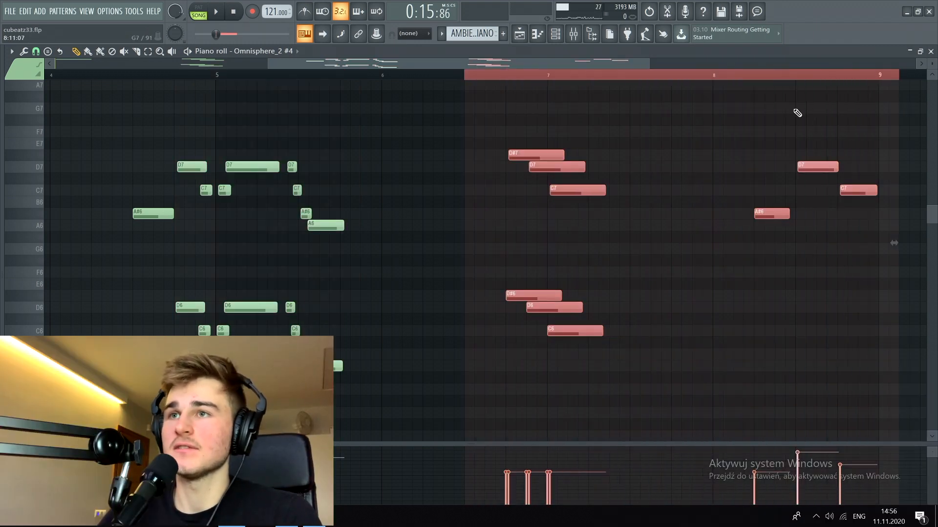
{"action": "key", "text": "space"}
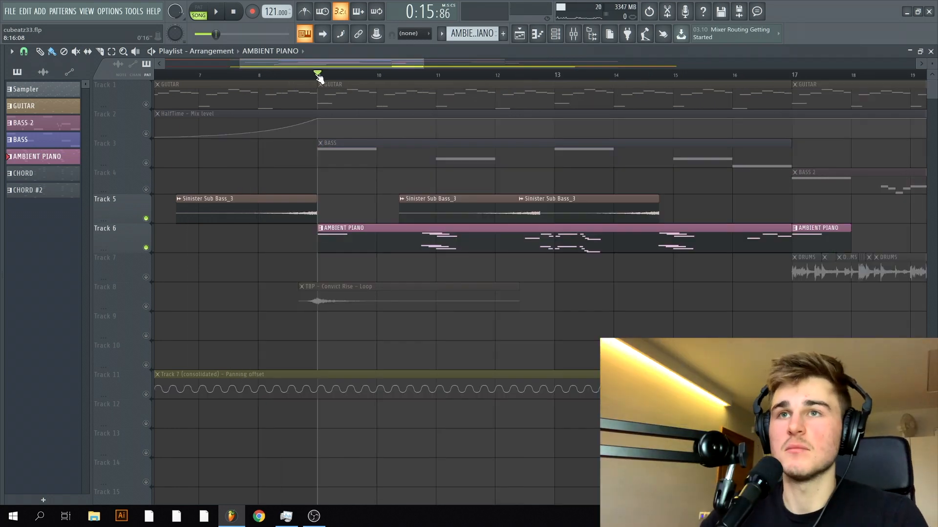
Step: Reverse the Sinister Sub Bass_3 sample, add a slight fade-in, and audition it leading into bar 9
{"action": "left_click_drag", "start_coordinate": [318, 78], "coordinate": [207, 98]}
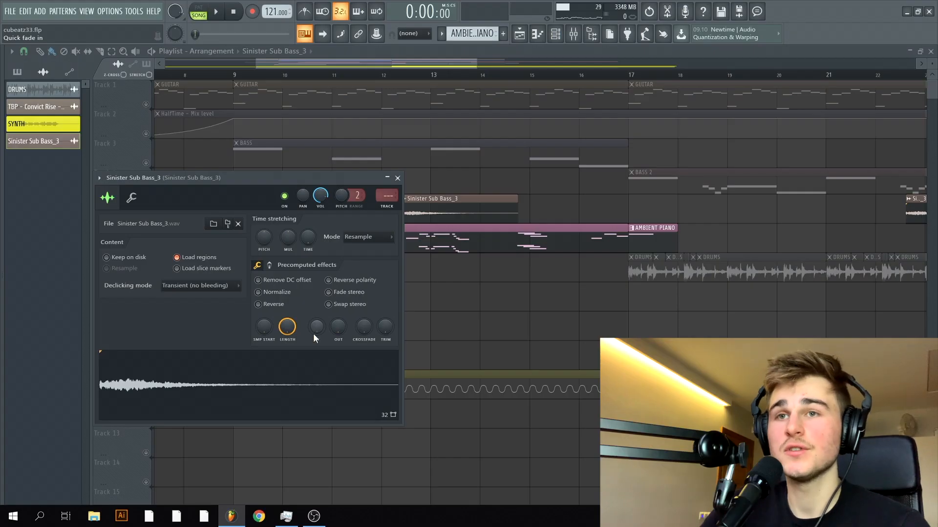
{"action": "left_click", "coordinate": [277, 304]}
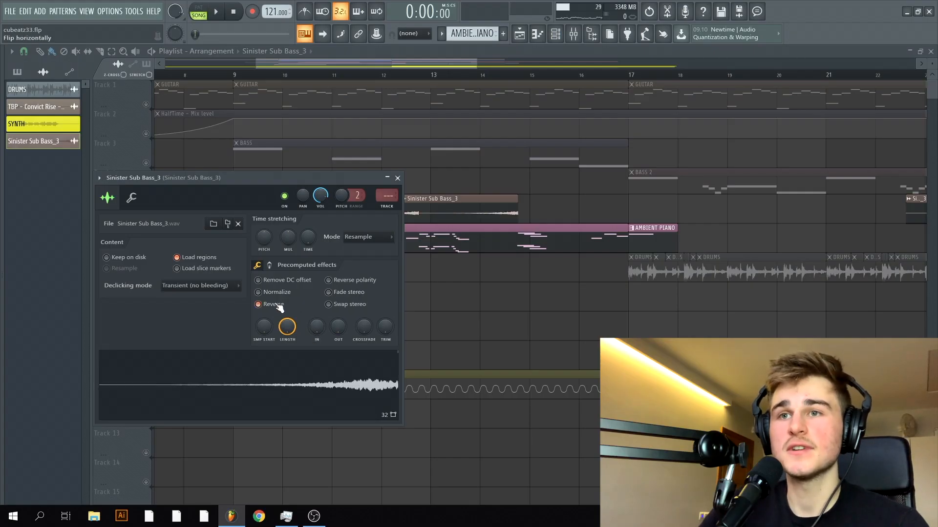
{"action": "left_click_drag", "start_coordinate": [321, 327], "coordinate": [320, 320]}
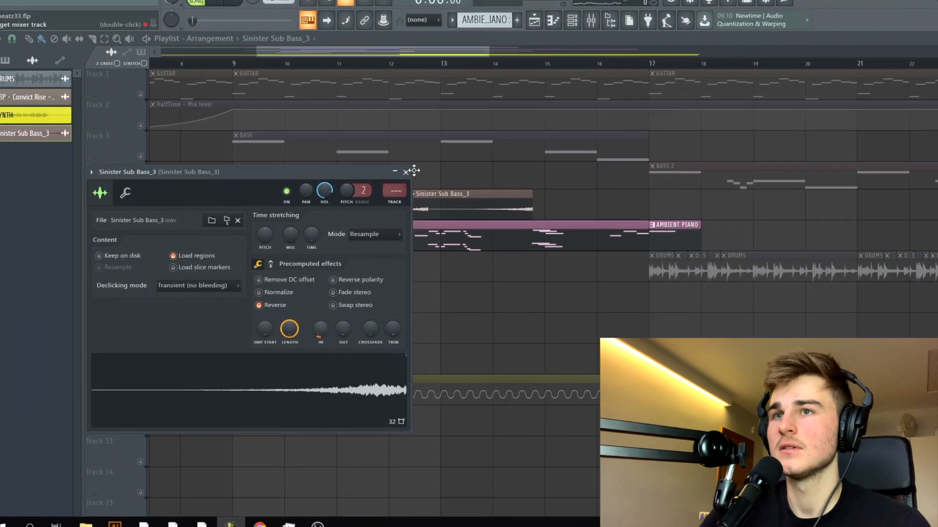
{"action": "left_click", "coordinate": [405, 172]}
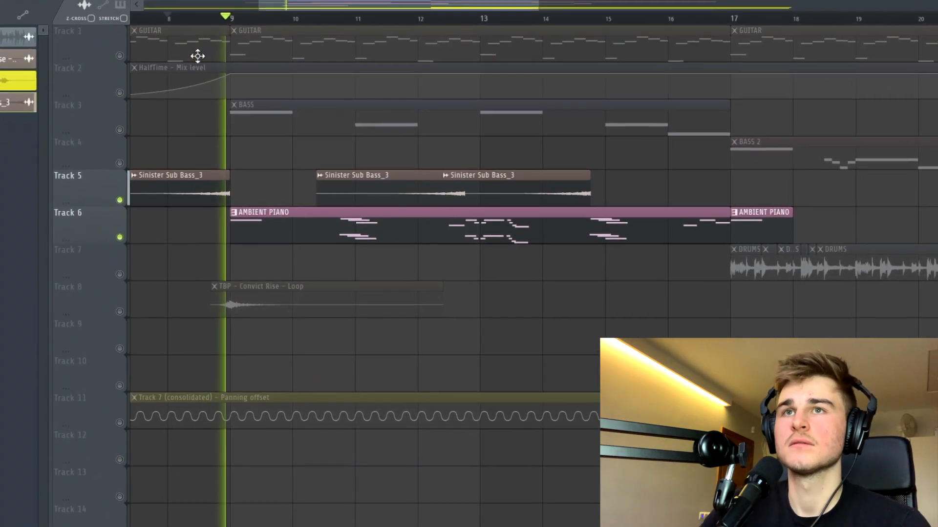
{"action": "key", "text": "space"}
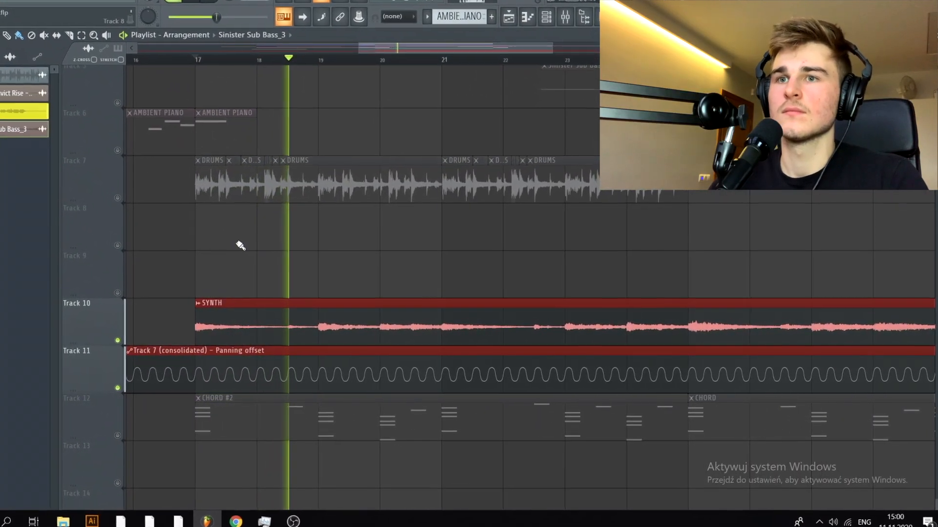
Step: Play the SYNTH clip with the Track 11 panning automation switched off and back on, and clear the clip selection
{"action": "left_click", "coordinate": [109, 388]}
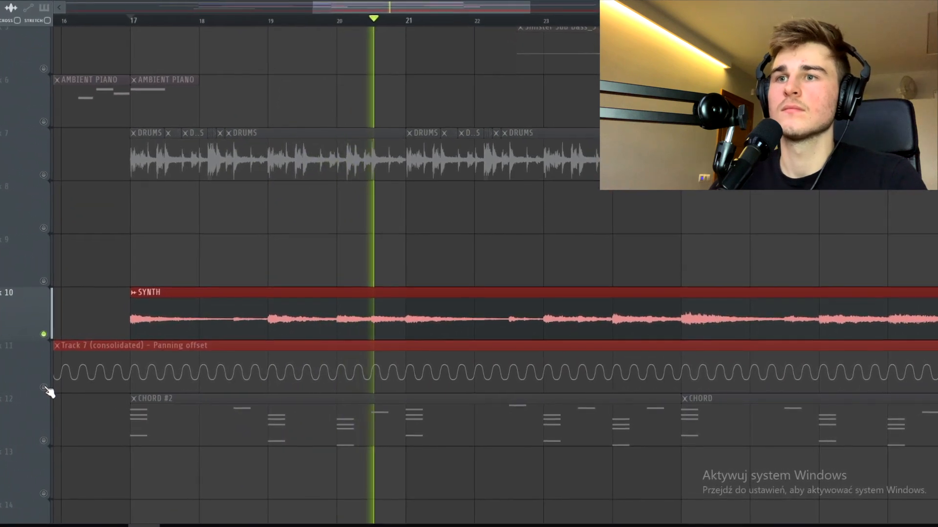
{"action": "left_click", "coordinate": [34, 388]}
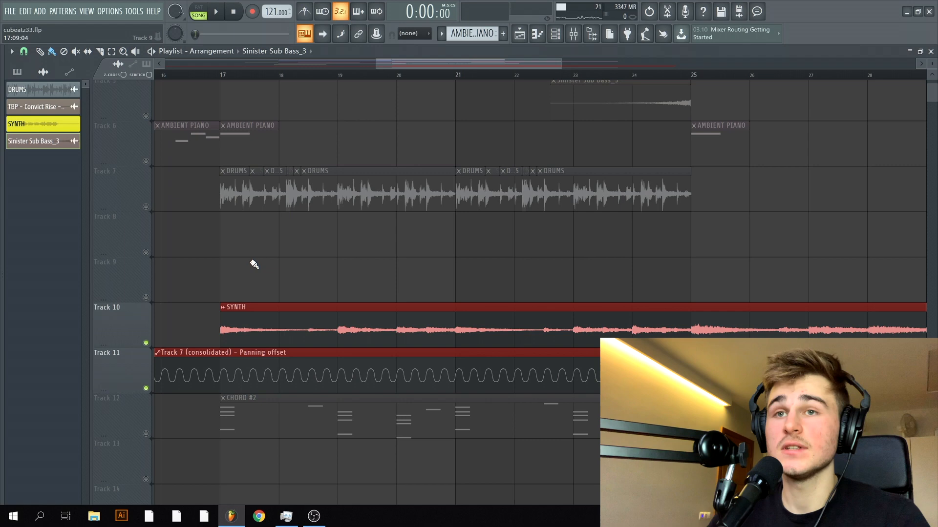
{"action": "right_click", "coordinate": [250, 261]}
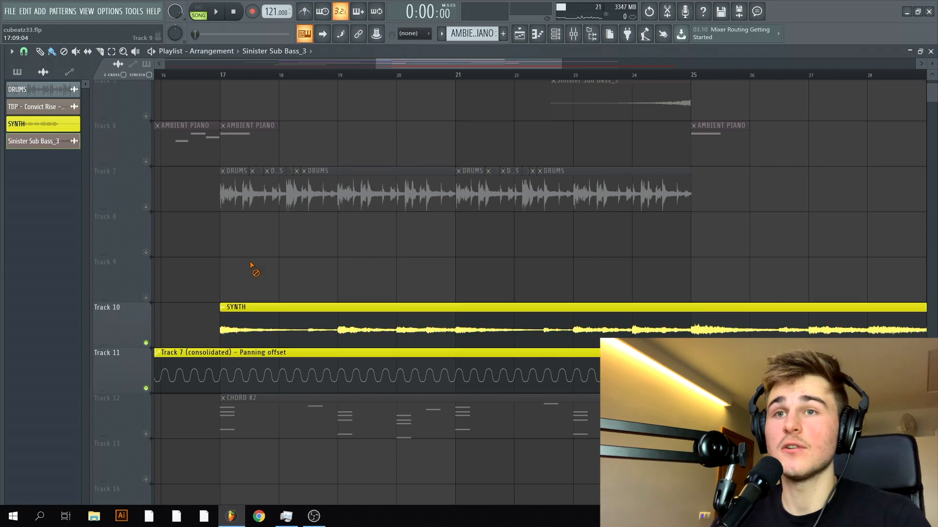
{"action": "scroll", "coordinate": [234, 281], "scroll_direction": "down", "scroll_amount": 1}
{"action": "scroll", "coordinate": [222, 273], "scroll_direction": "up", "scroll_amount": 3}
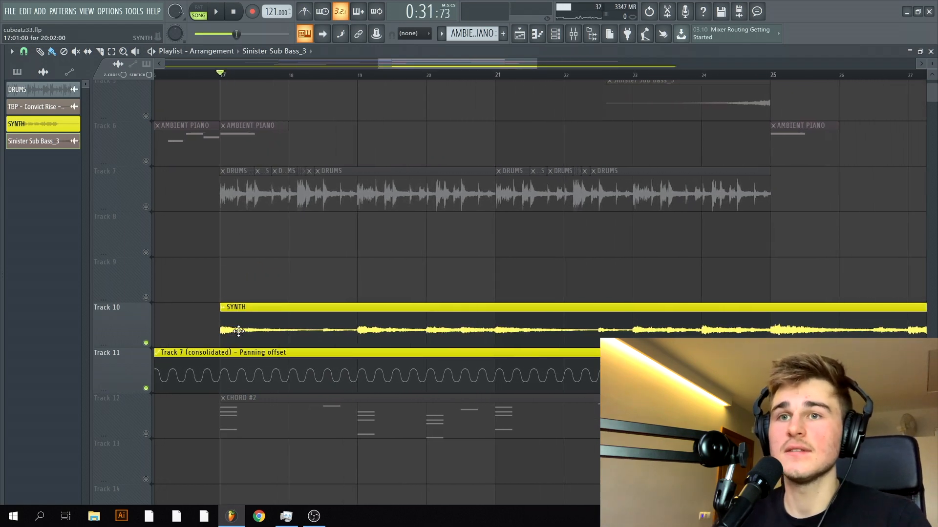
{"action": "scroll", "coordinate": [239, 331], "scroll_direction": "down", "scroll_amount": 1}
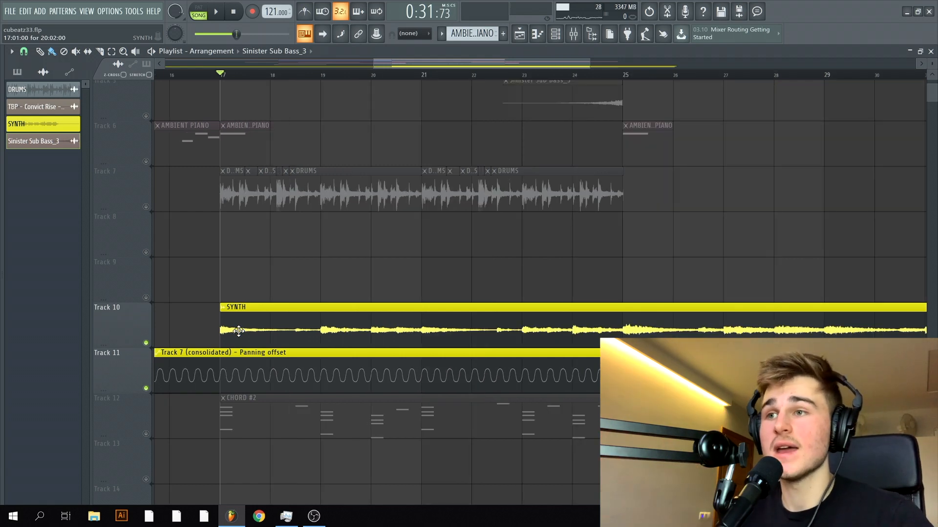
{"action": "scroll", "coordinate": [292, 308], "scroll_direction": "up", "scroll_amount": 1}
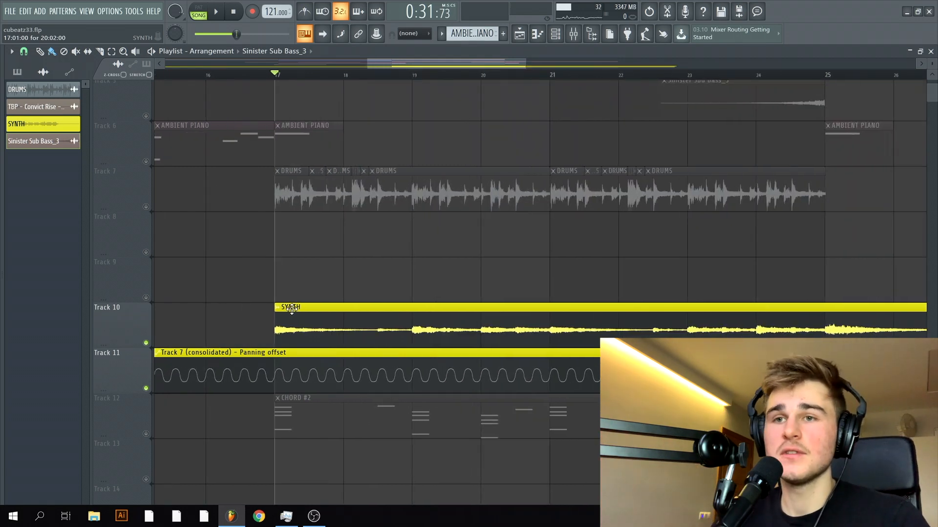
Step: Solo Track 12, switch the solo to the SYNTH track, and try adding a panning automation clip for the SYNTH sample
{"action": "right_click", "coordinate": [145, 433]}
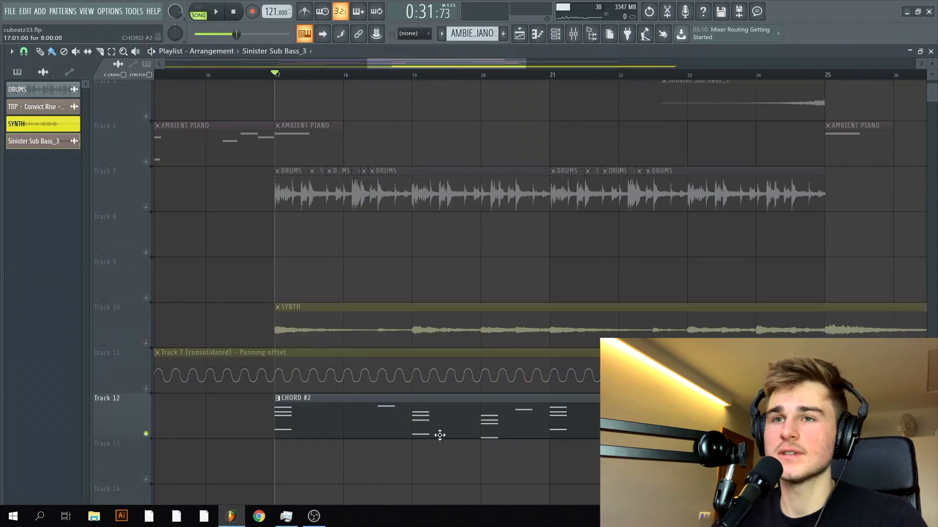
{"action": "right_click", "coordinate": [146, 344]}
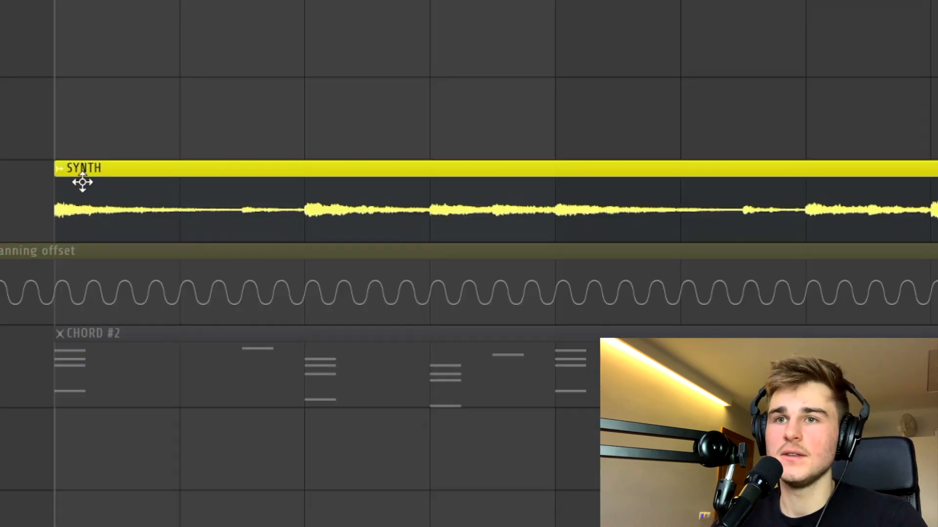
{"action": "right_click", "coordinate": [63, 174]}
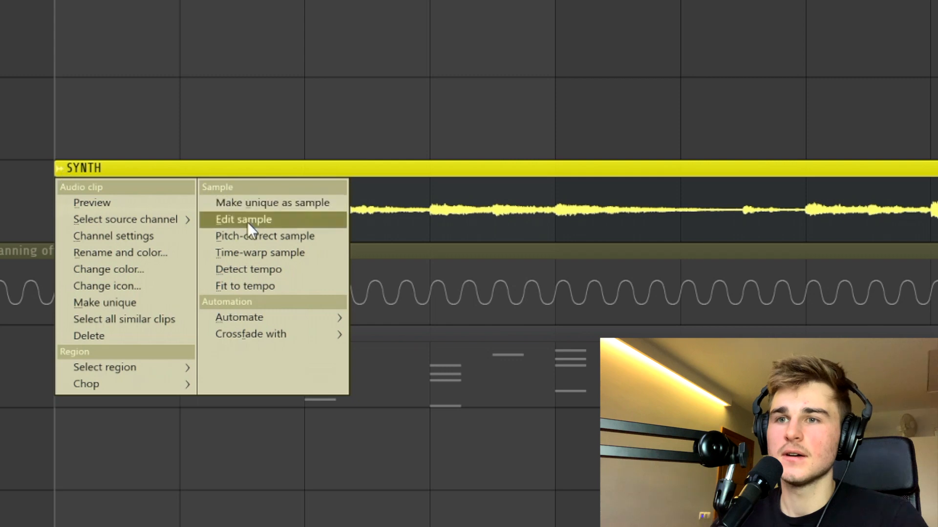
{"action": "mouse_move", "coordinate": [274, 309]}
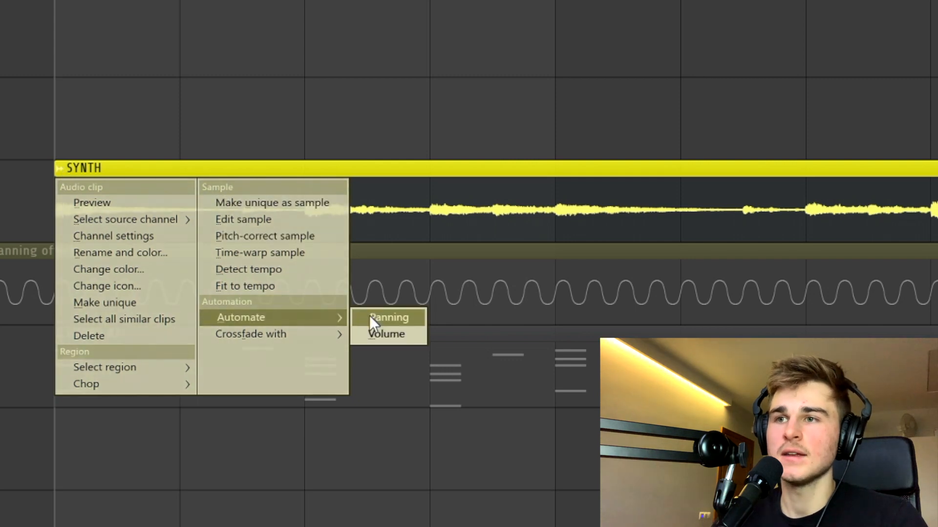
{"action": "left_click", "coordinate": [374, 318]}
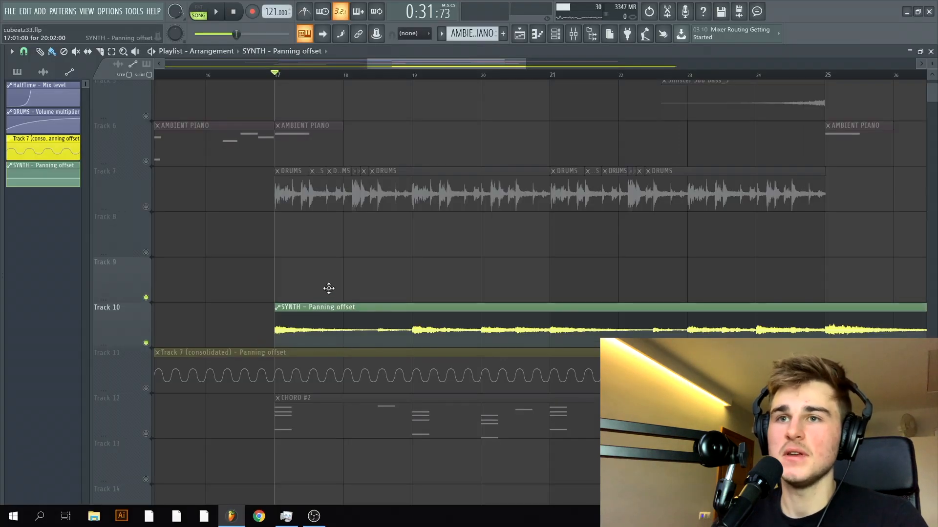
{"action": "key", "text": "ctrl+z"}
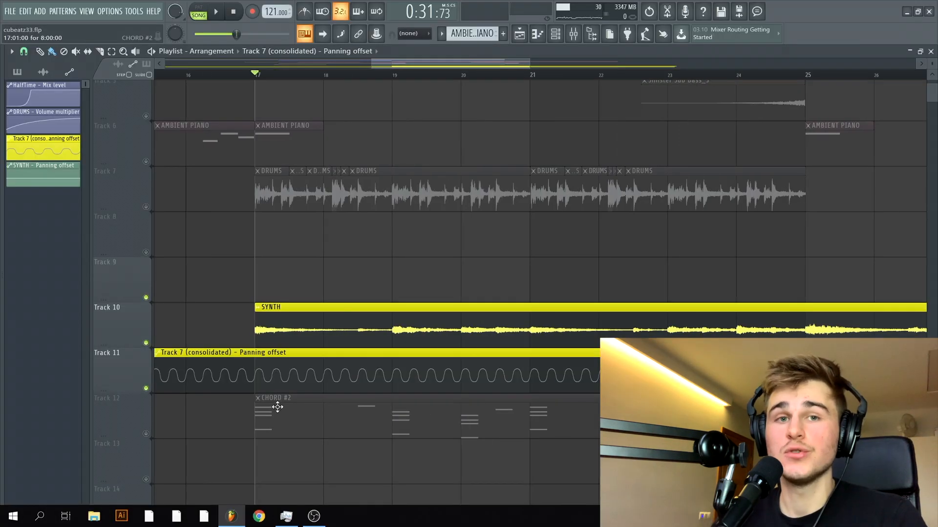
Step: Adjust the LFO tension in the Track 7 (consolidated) panning automation clip's settings and play the panned SYNTH
{"action": "double_click", "coordinate": [337, 353]}
{"action": "left_click_drag", "start_coordinate": [590, 139], "coordinate": [353, 204]}
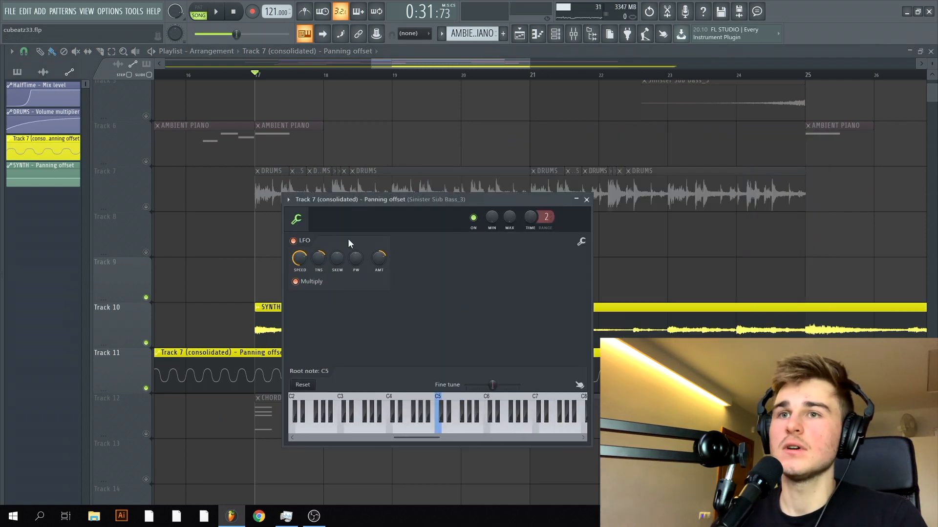
{"action": "left_click", "coordinate": [309, 241]}
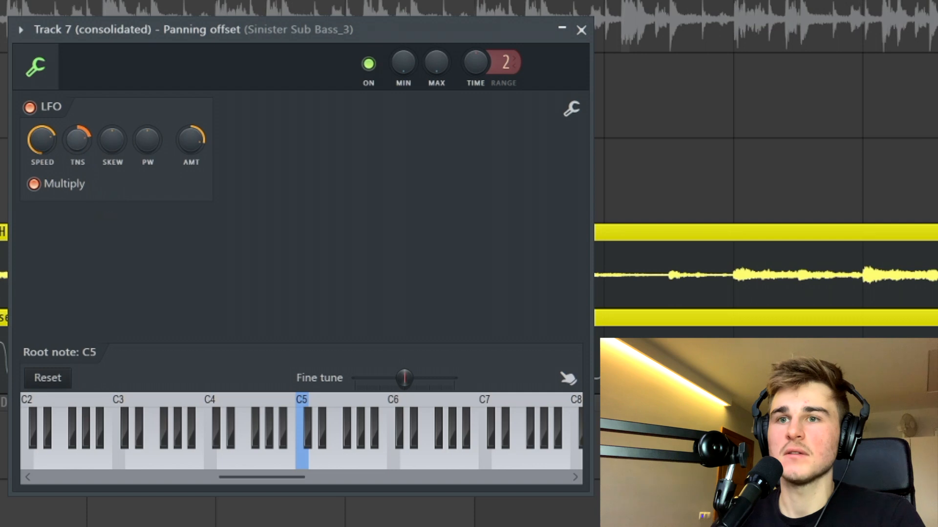
{"action": "left_click_drag", "start_coordinate": [77, 140], "coordinate": [77, 144]}
{"action": "left_click", "coordinate": [581, 30]}
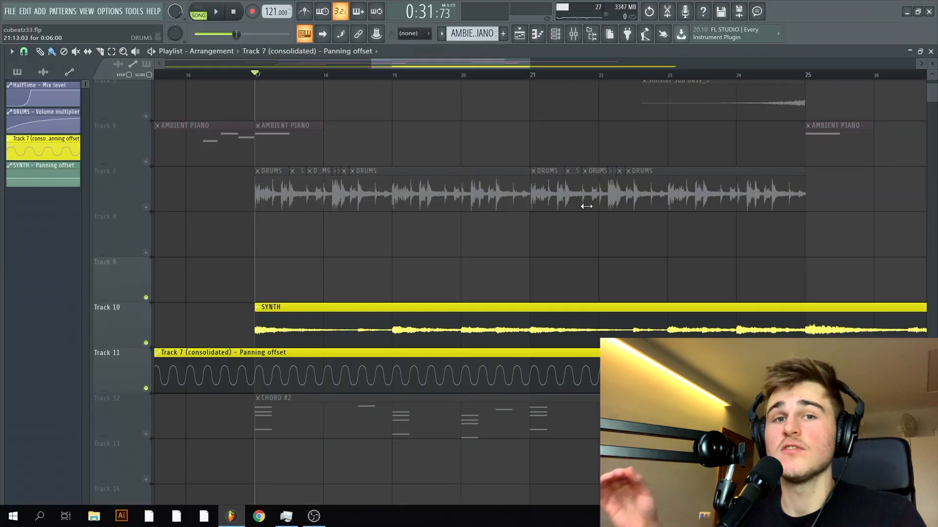
{"action": "key", "text": "space"}
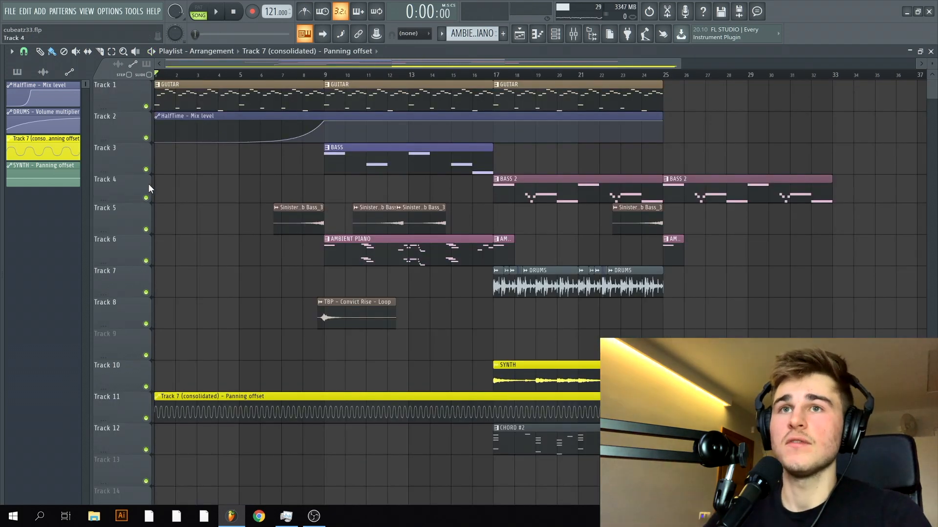
Step: Examine HalfTime and its Mix level control on mixer Insert 1, and play the automated transition into bar 9
{"action": "scroll", "coordinate": [149, 184], "scroll_direction": "up", "scroll_amount": 4}
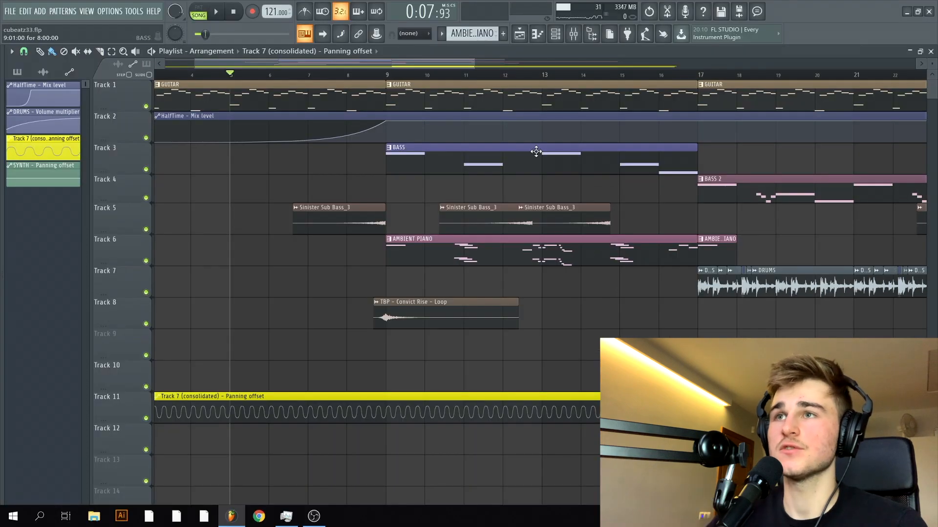
{"action": "left_click", "coordinate": [572, 38]}
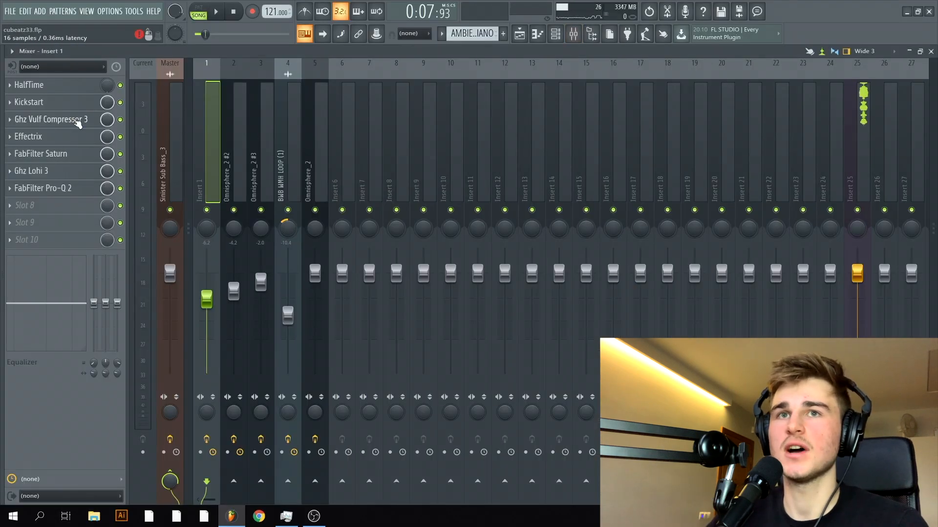
{"action": "left_click", "coordinate": [58, 87]}
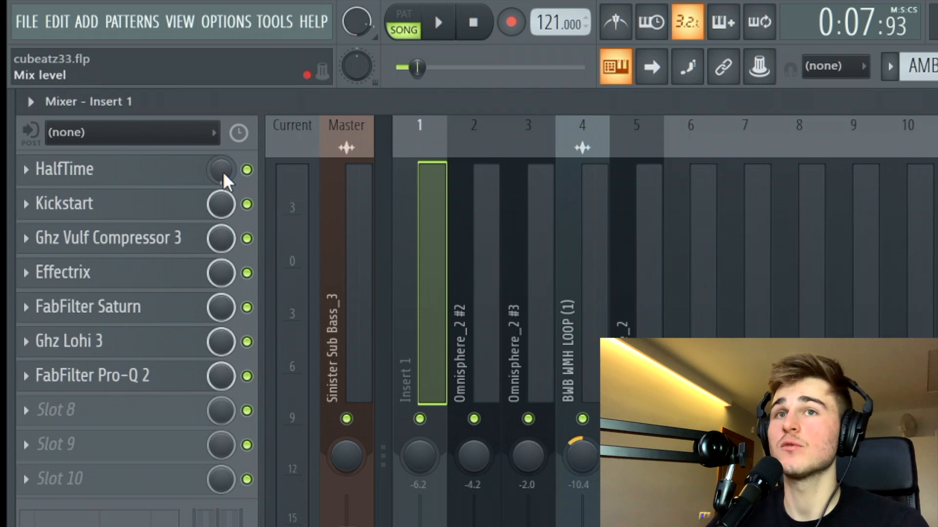
{"action": "right_click", "coordinate": [222, 172]}
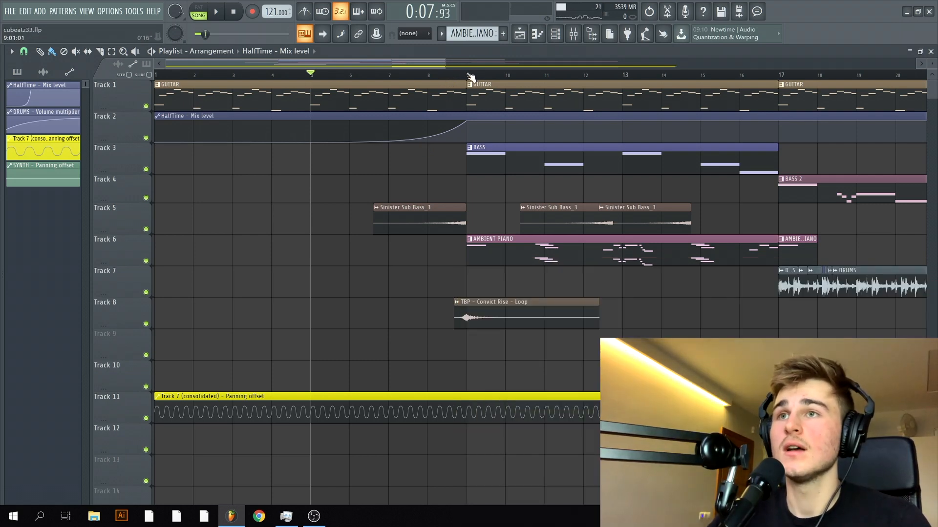
{"action": "key", "text": "space"}
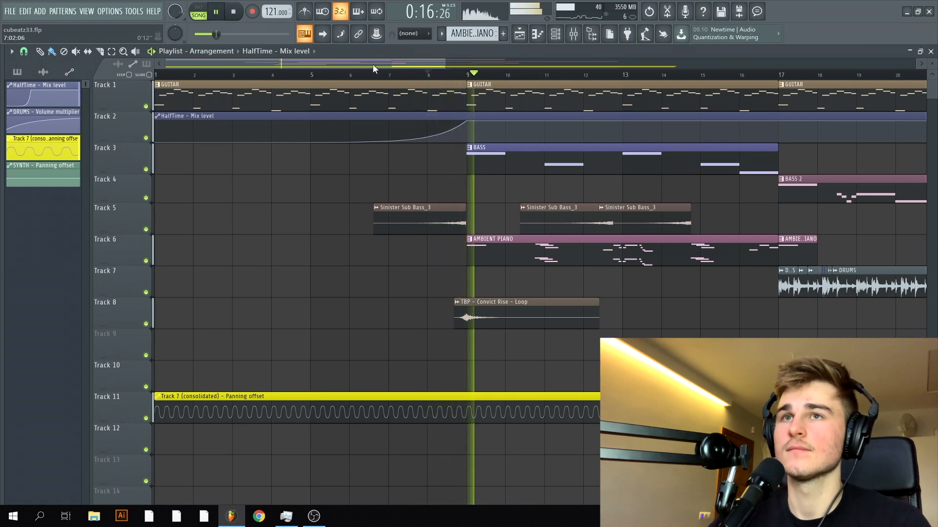
{"action": "left_click", "coordinate": [241, 16]}
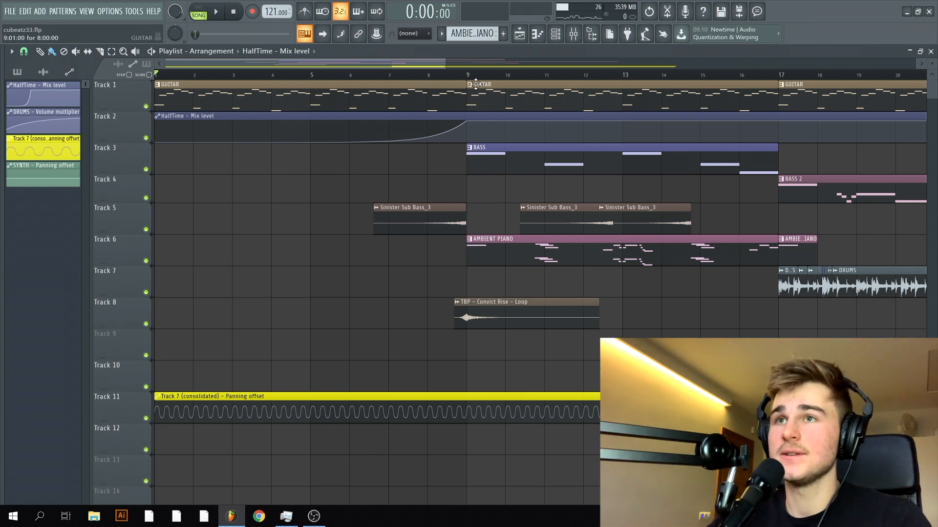
Step: Open the TBP - Convict Rise - Loop sample's settings, re-enable Tracks 5 and 8, and play the transition into bar 9
{"action": "double_click", "coordinate": [537, 302]}
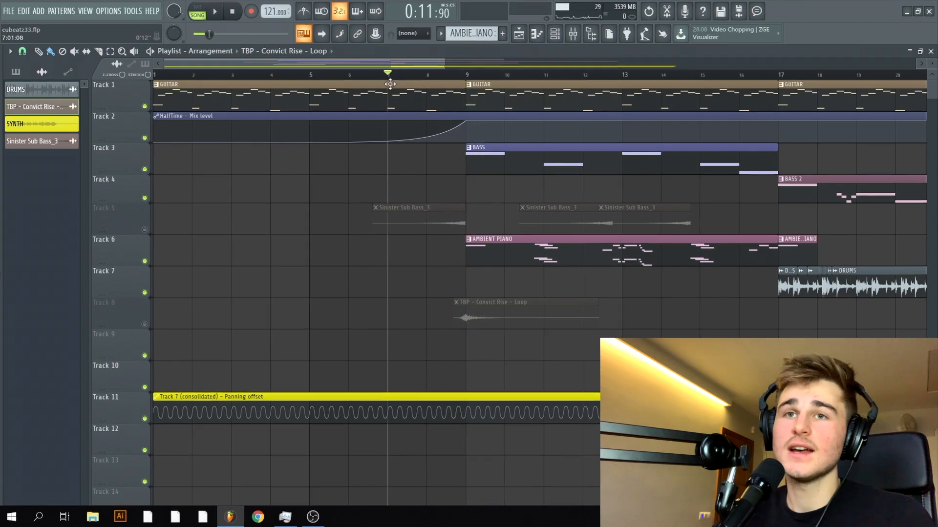
{"action": "left_click", "coordinate": [141, 230]}
{"action": "left_click", "coordinate": [141, 325]}
{"action": "key", "text": "space"}
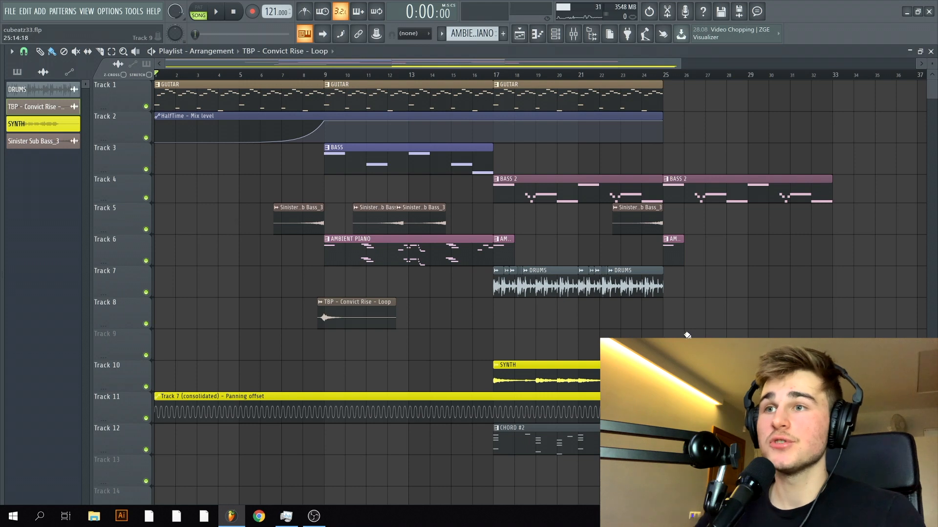
Step: Select the section from bar 17 to bar 25 in the playlist and solo the DRUMS on Track 7
{"action": "scroll", "coordinate": [687, 336], "scroll_direction": "up", "scroll_amount": 3}
{"action": "scroll", "coordinate": [207, 323], "scroll_direction": "up", "scroll_amount": 1}
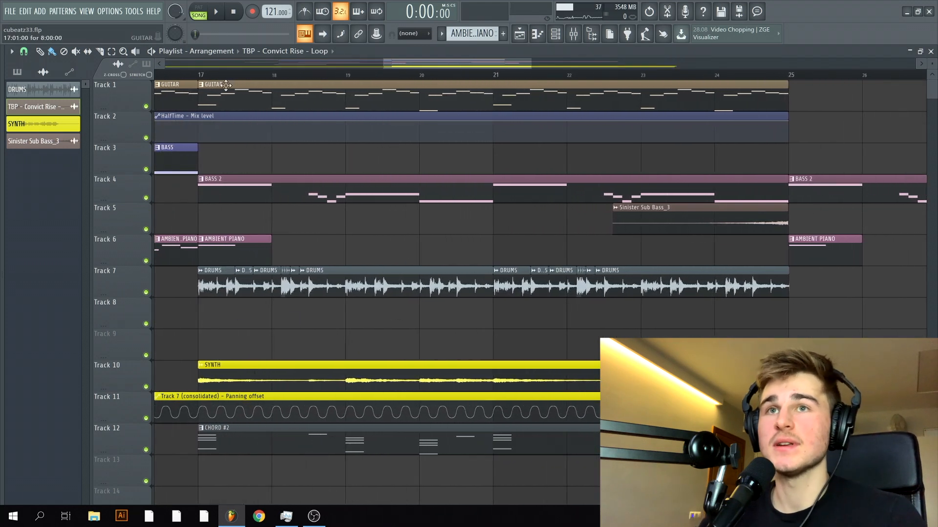
{"action": "left_click_drag", "start_coordinate": [200, 82], "coordinate": [664, 107]}
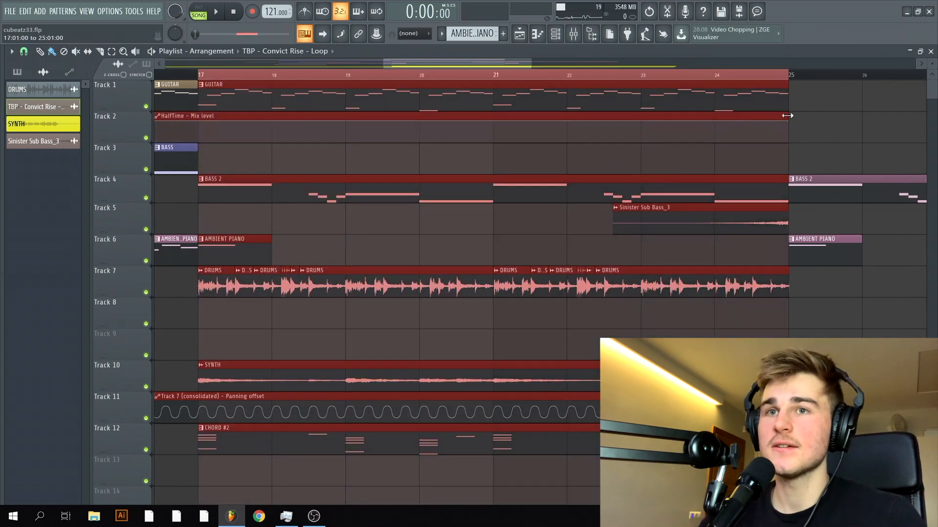
{"action": "right_click", "coordinate": [146, 293]}
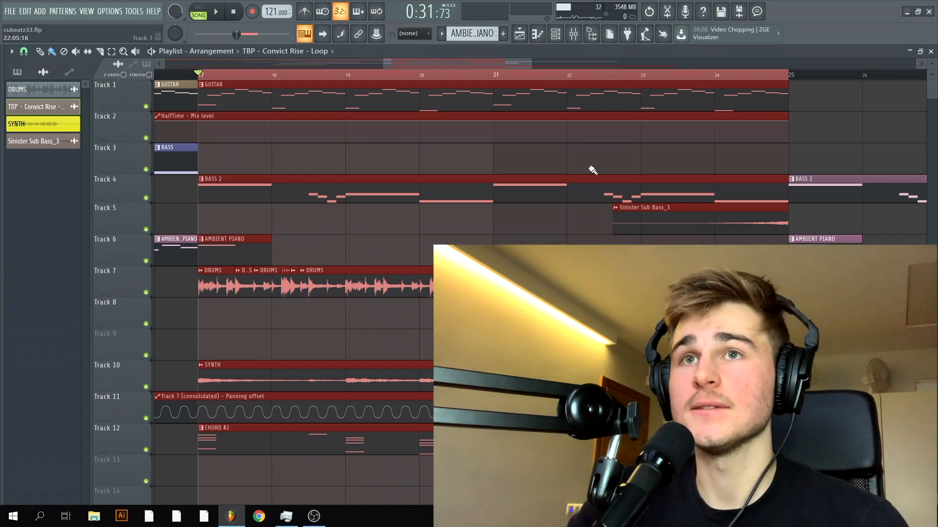
Step: Play the section from bar 17 and try louder and quieter volumes on the BWB WMH LOOP (1) mixer channel
{"action": "key", "text": "space"}
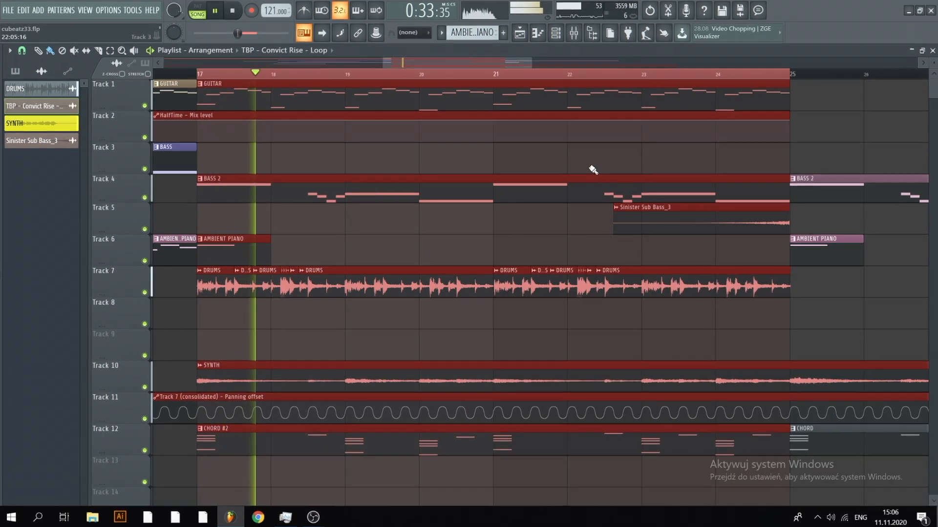
{"action": "key", "text": "F9"}
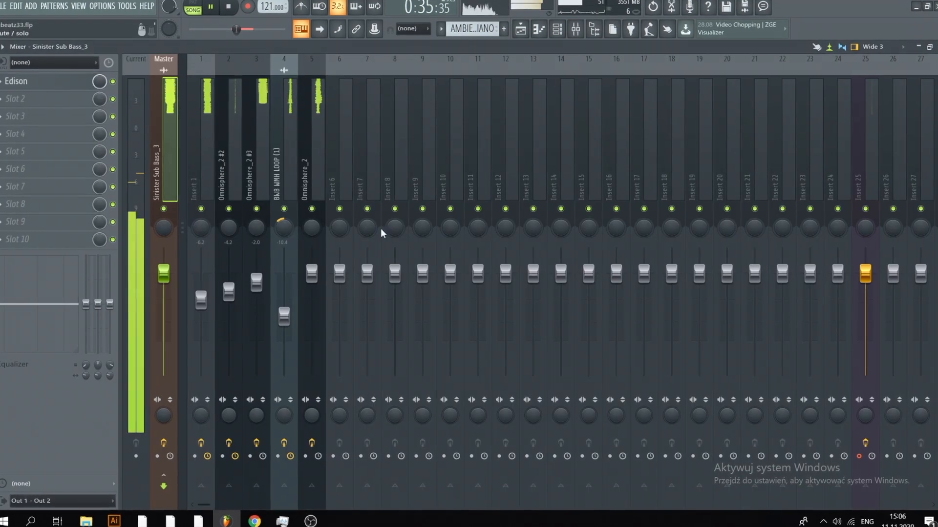
{"action": "left_click_drag", "start_coordinate": [284, 317], "coordinate": [283, 252]}
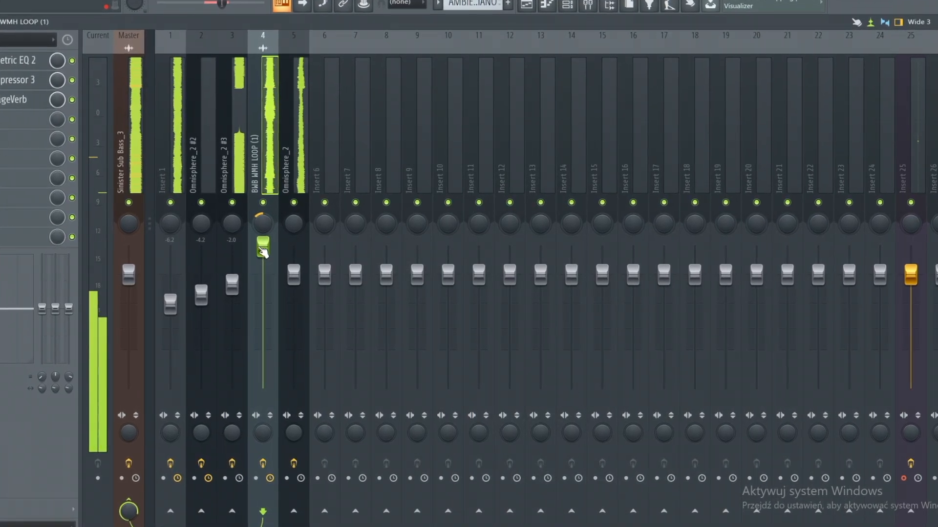
{"action": "left_click_drag", "start_coordinate": [263, 249], "coordinate": [268, 284]}
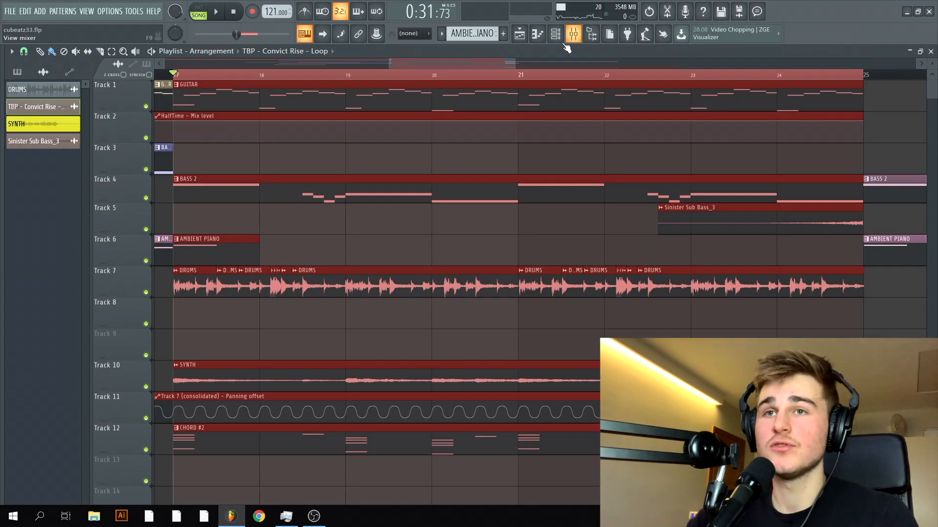
Step: Solo the DRUMS on Track 7 and play them from bar 17
{"action": "scroll", "coordinate": [178, 321], "scroll_direction": "up", "scroll_amount": 2}
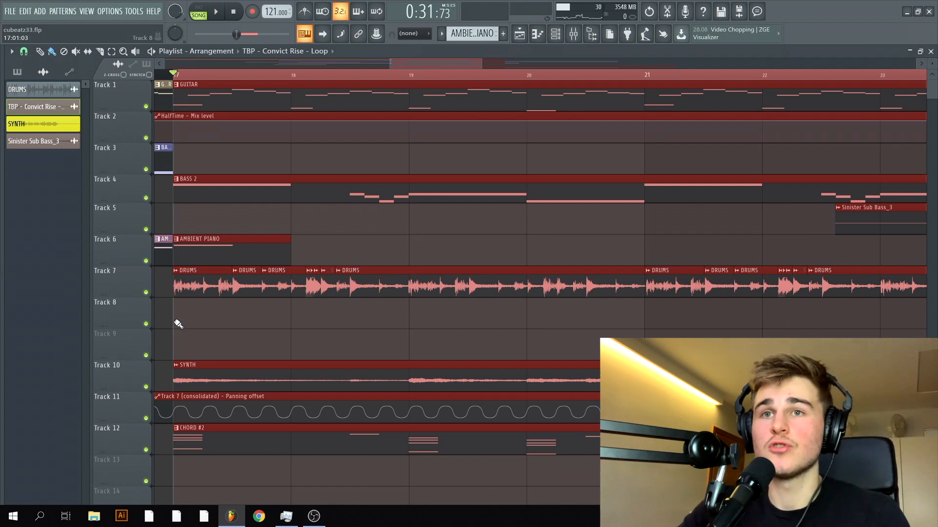
{"action": "scroll", "coordinate": [166, 323], "scroll_direction": "up", "scroll_amount": 1}
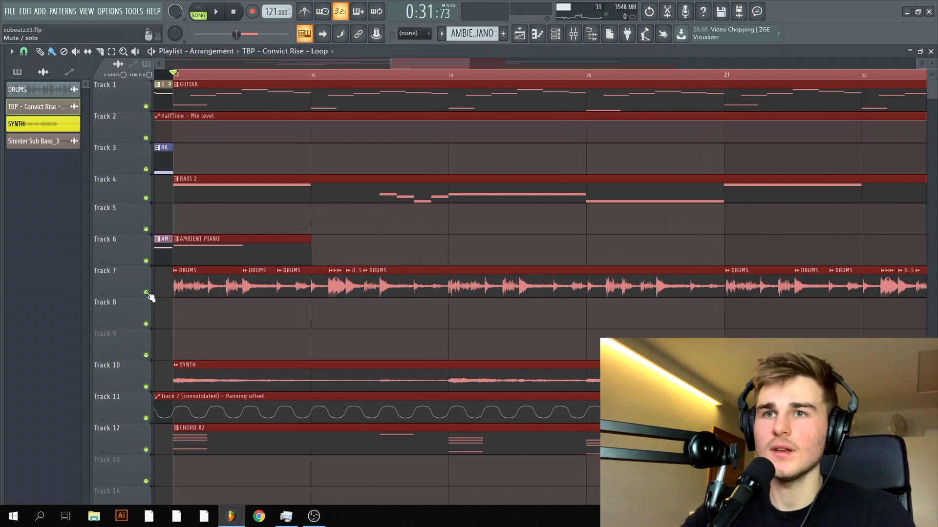
{"action": "right_click", "coordinate": [146, 293]}
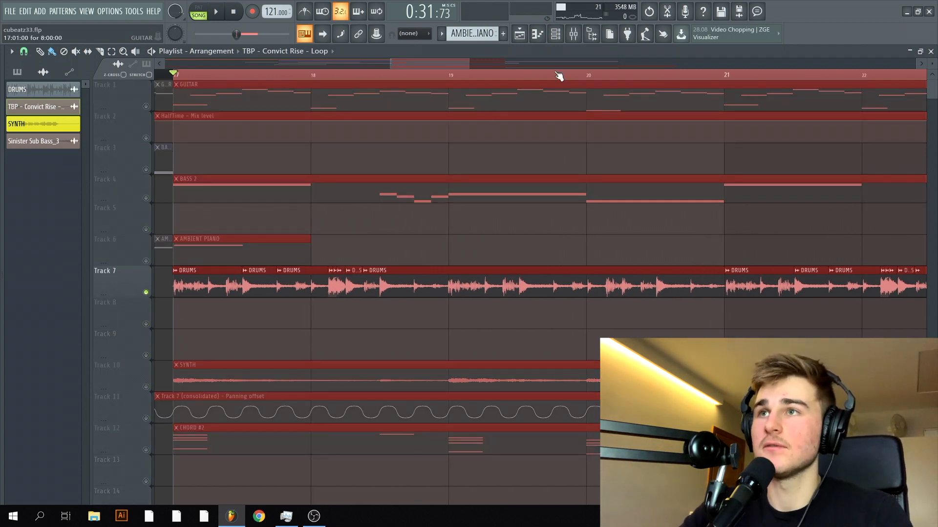
{"action": "key", "text": "space"}
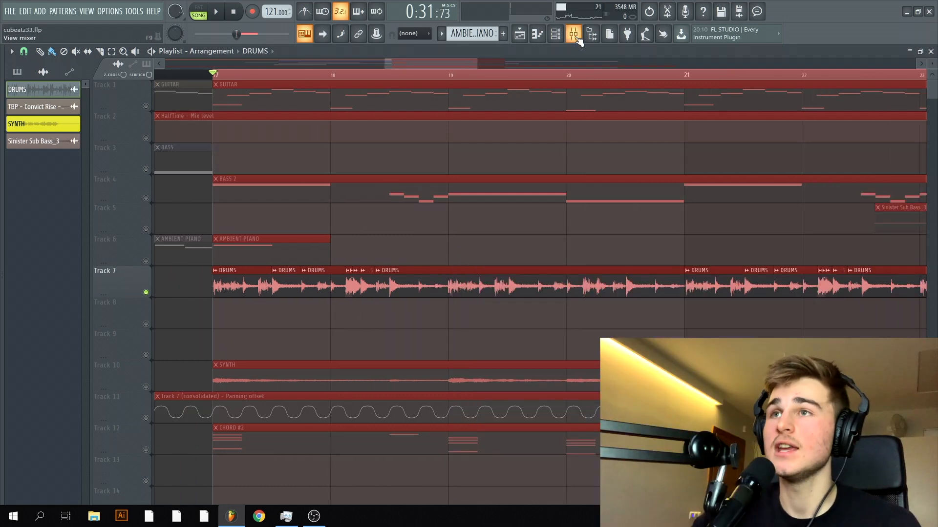
Step: Lower the BWB WMH LOOP (1) mixer volume to -8.6 dB and examine its Ghz Vulf Compressor 3 and ValhallaVintageVerb settings
{"action": "left_click", "coordinate": [575, 36]}
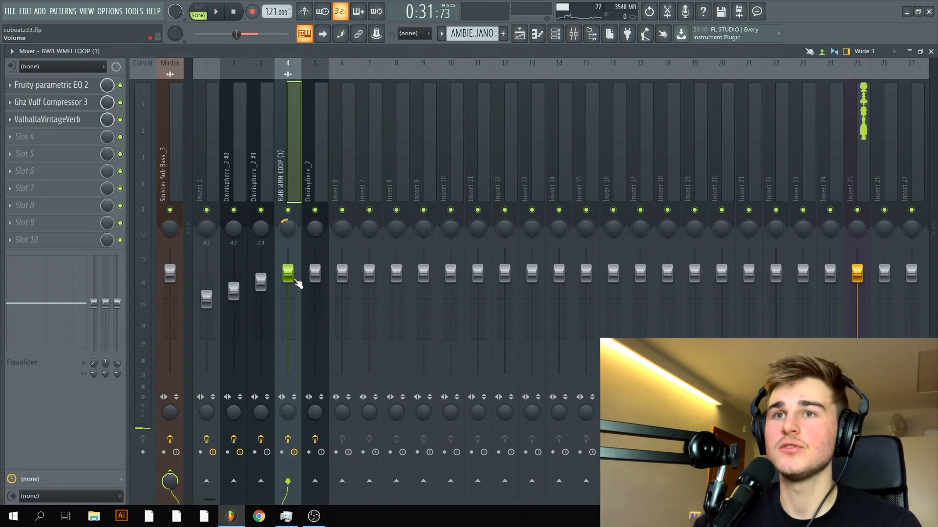
{"action": "left_click_drag", "start_coordinate": [295, 280], "coordinate": [294, 316]}
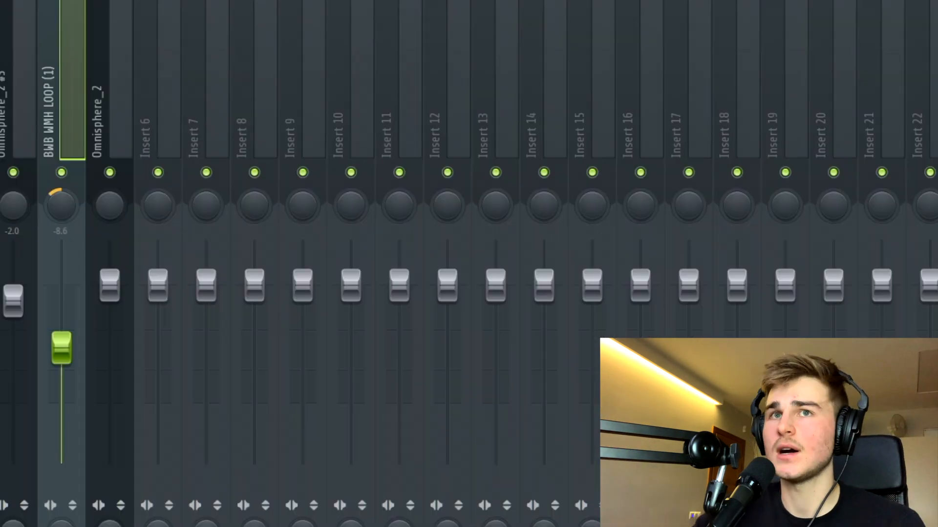
{"action": "left_click", "coordinate": [23, 83]}
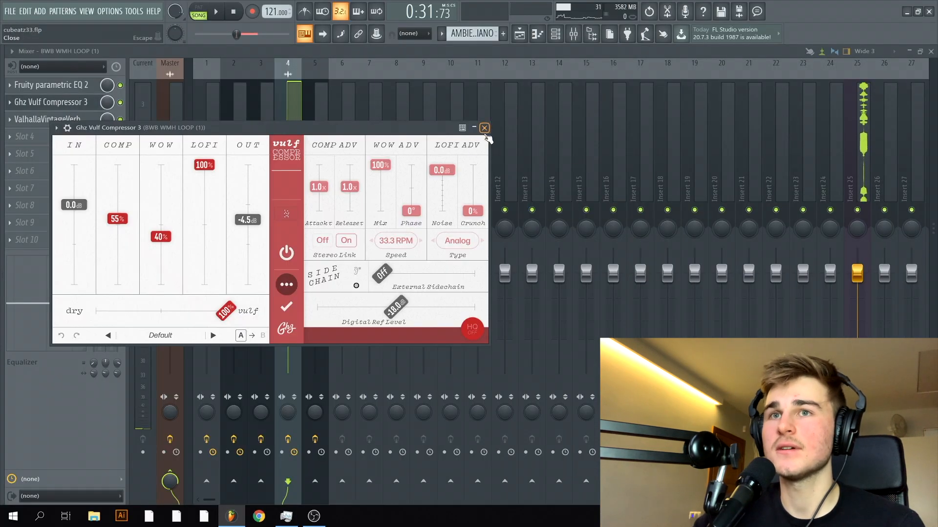
{"action": "left_click", "coordinate": [484, 128]}
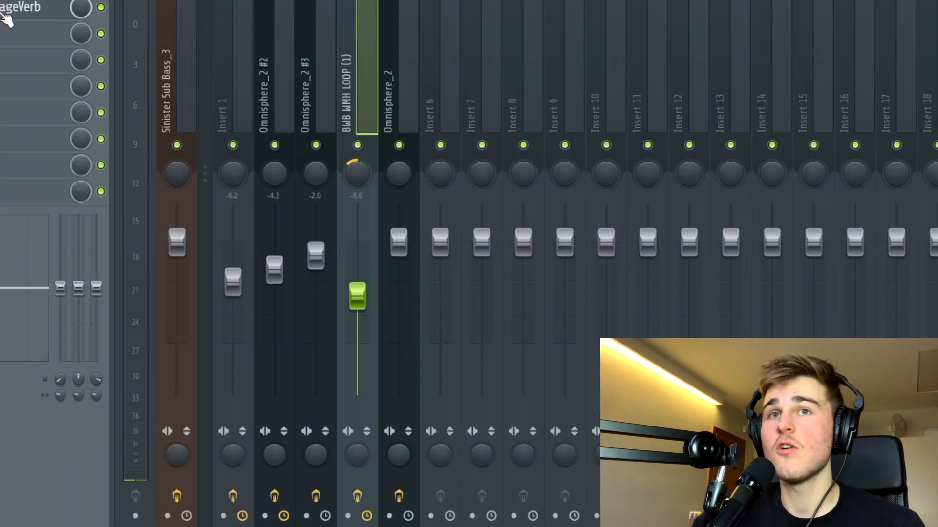
{"action": "left_click", "coordinate": [59, 127]}
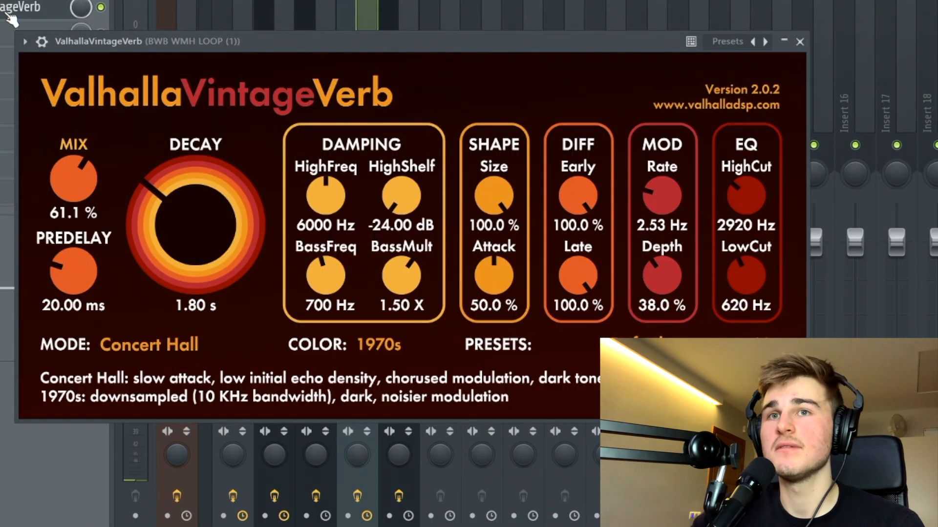
{"action": "left_click_drag", "start_coordinate": [196, 43], "coordinate": [382, 72]}
{"action": "left_click_drag", "start_coordinate": [271, 207], "coordinate": [270, 206]}
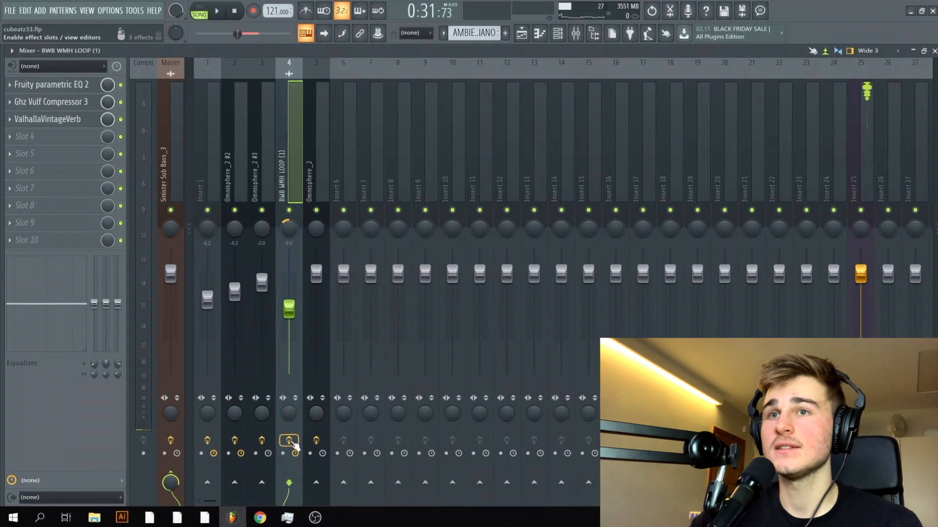
Step: Compare BWB WMH LOOP (1) without effects at about -1.1 dB and with effects during playback, and set its volume to -7.0 dB
{"action": "left_click_drag", "start_coordinate": [288, 308], "coordinate": [297, 282]}
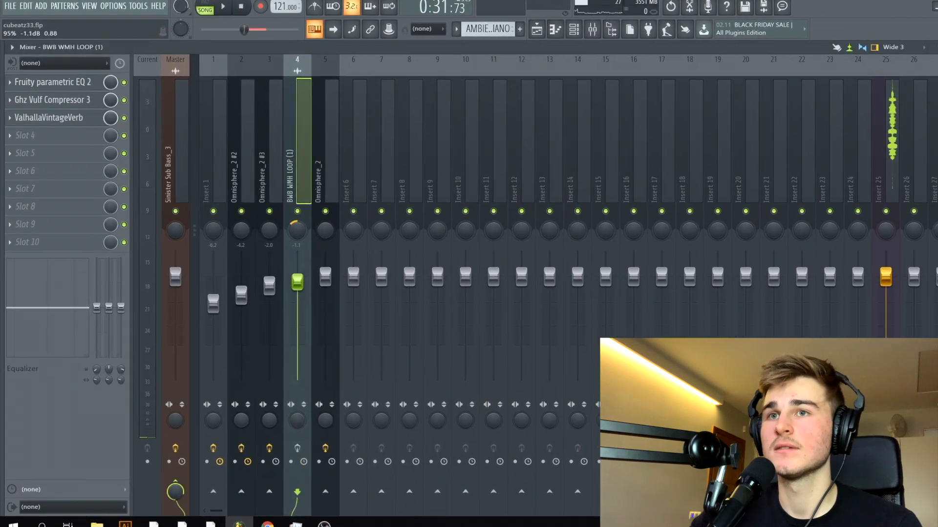
{"action": "key", "text": "space"}
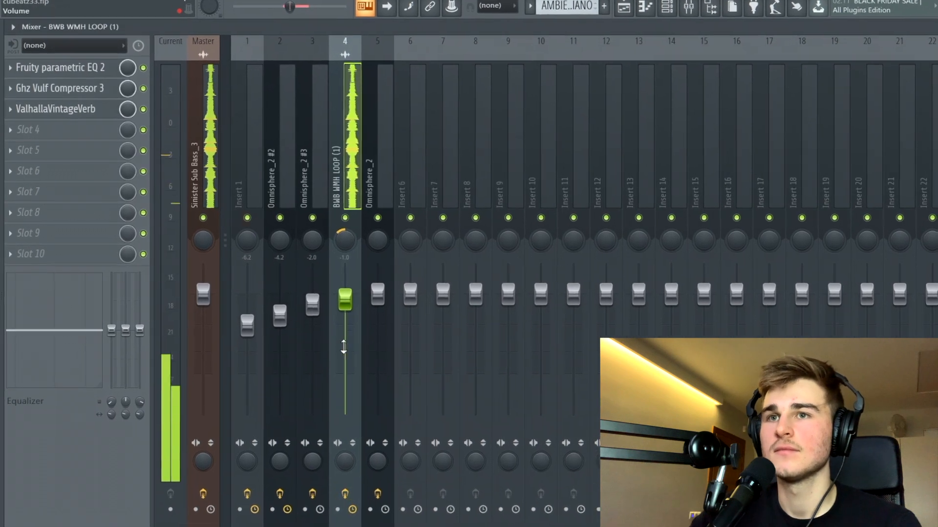
{"action": "left_click_drag", "start_coordinate": [339, 297], "coordinate": [339, 326]}
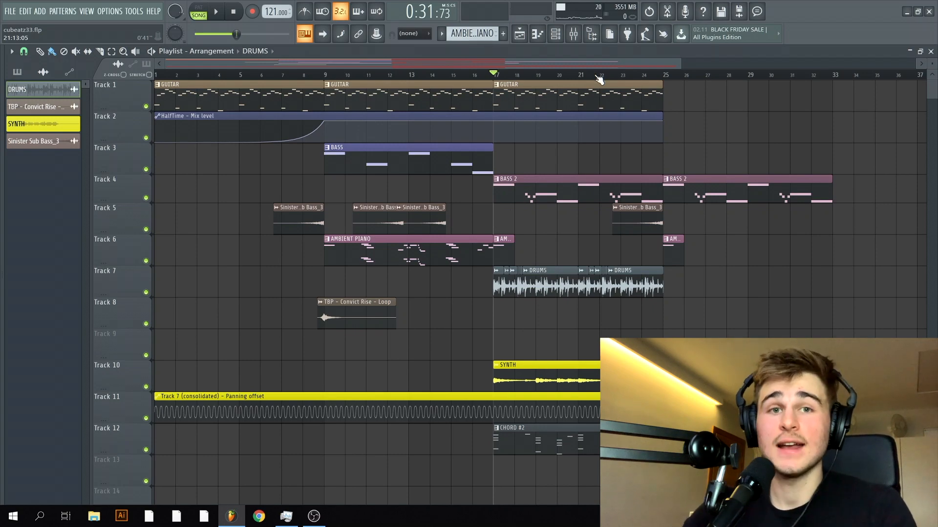
Step: Bypass all effects on mixer Insert 1, play the section dry, and re-enable the effects for comparison
{"action": "left_click", "coordinate": [573, 39]}
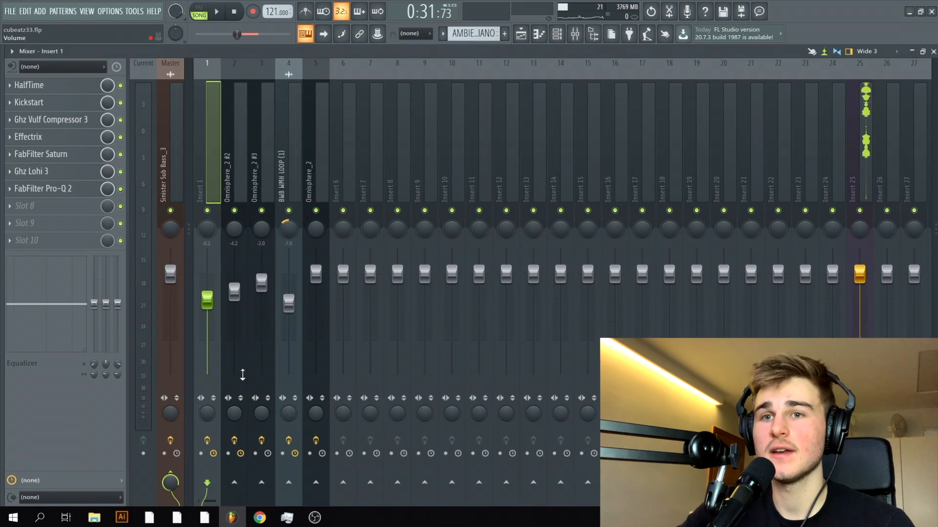
{"action": "left_click", "coordinate": [208, 440]}
{"action": "key", "text": "space"}
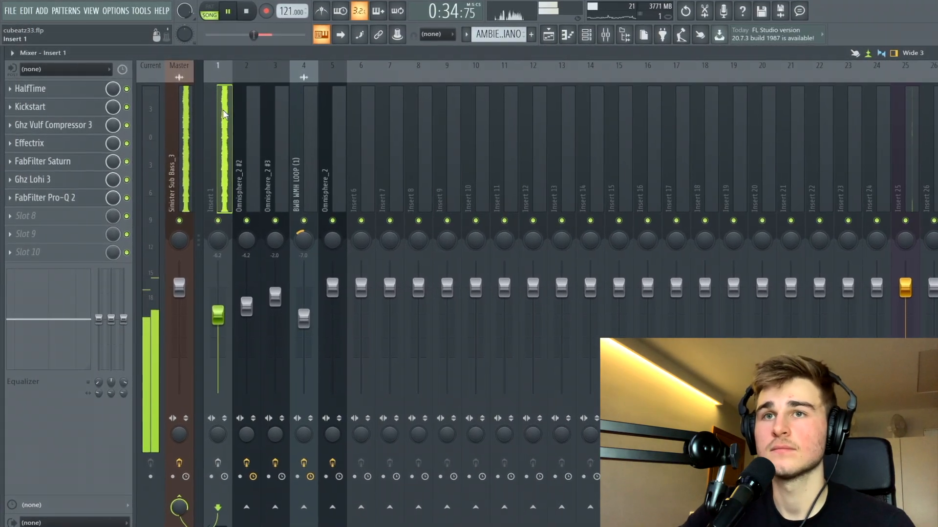
{"action": "left_click", "coordinate": [223, 473]}
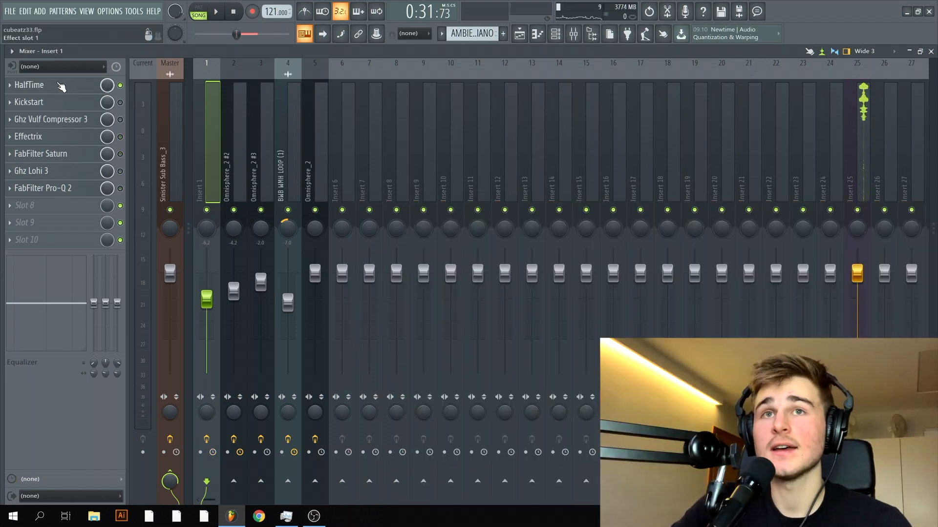
Step: Examine the HalfTime settings on mixer Insert 1, close the plugin, and open Kickstart
{"action": "left_click", "coordinate": [58, 86]}
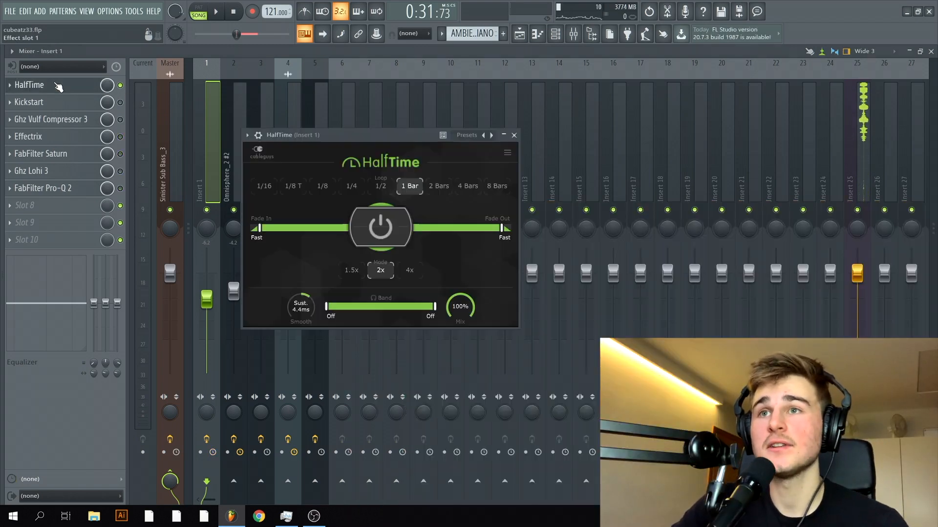
{"action": "left_click", "coordinate": [514, 135]}
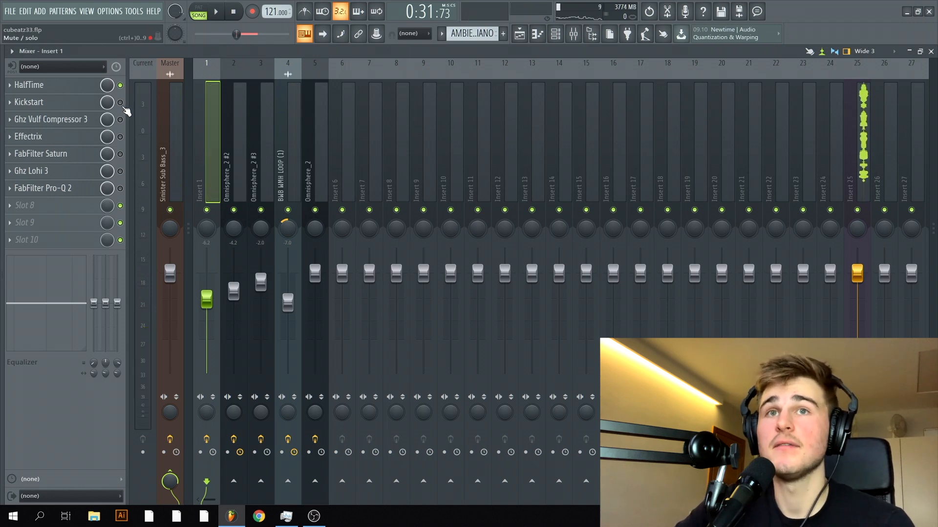
{"action": "left_click", "coordinate": [73, 109]}
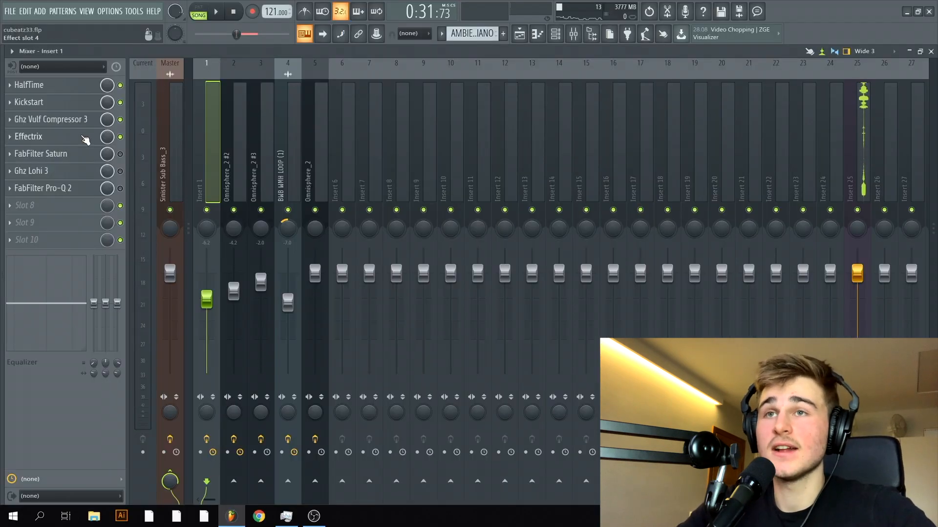
Step: Examine the Effectrix pattern on Insert 1, select its Vinyl effect, and try that effect's Mix control
{"action": "left_click_drag", "start_coordinate": [312, 137], "coordinate": [444, 142]}
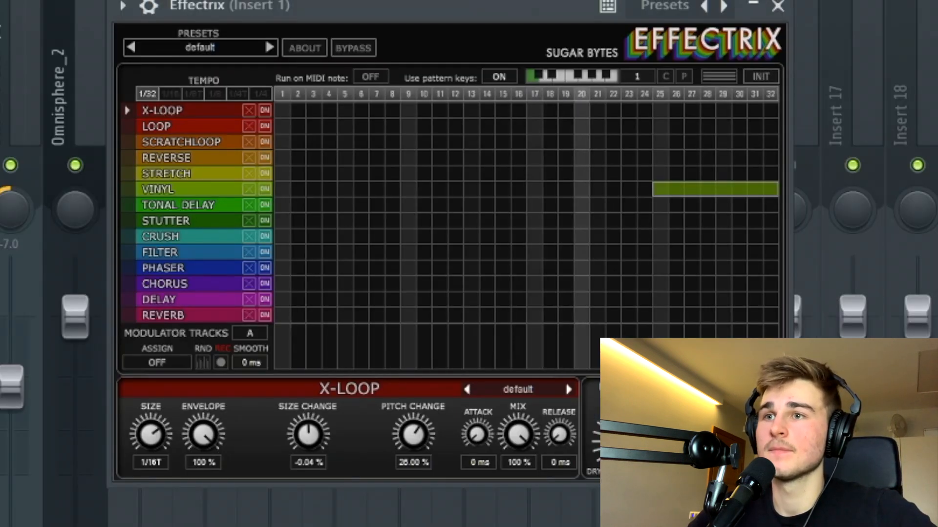
{"action": "left_click", "coordinate": [192, 191]}
{"action": "left_click_drag", "start_coordinate": [520, 449], "coordinate": [517, 432]}
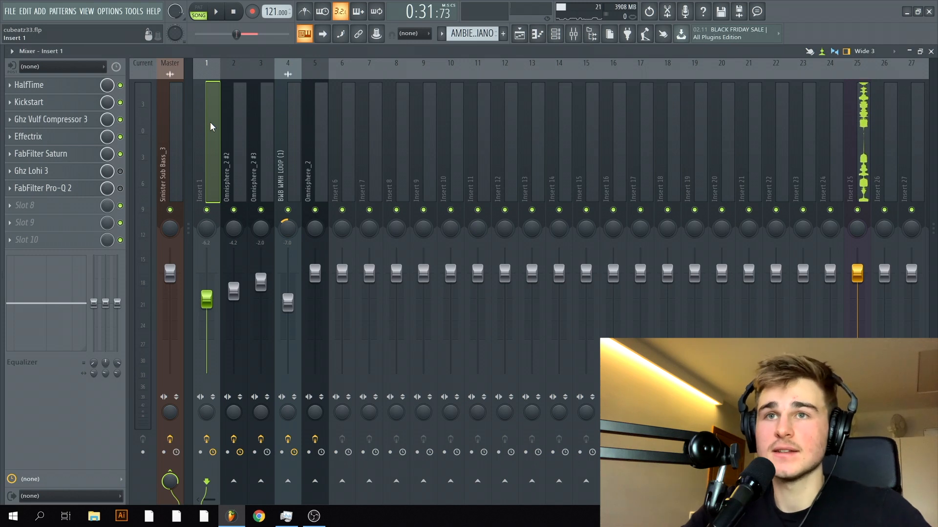
Step: Open FabFilter Saturn on Insert 1 and vary its overall Mix level while playing the section
{"action": "left_click", "coordinate": [91, 155]}
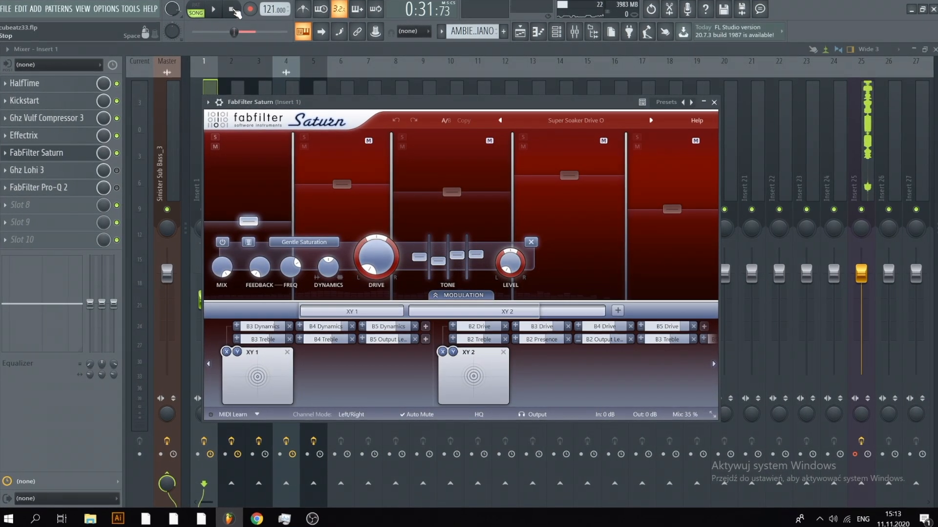
{"action": "left_click", "coordinate": [212, 7]}
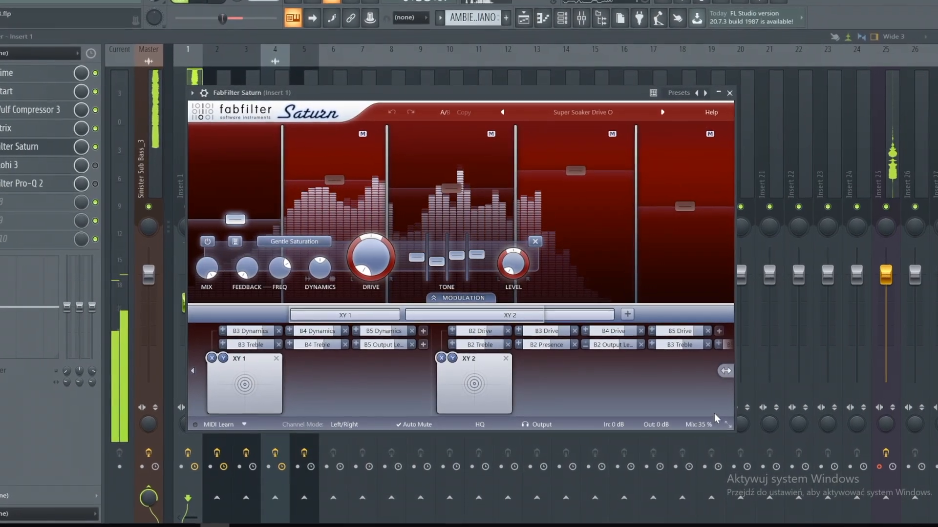
{"action": "mouse_move", "coordinate": [702, 424]}
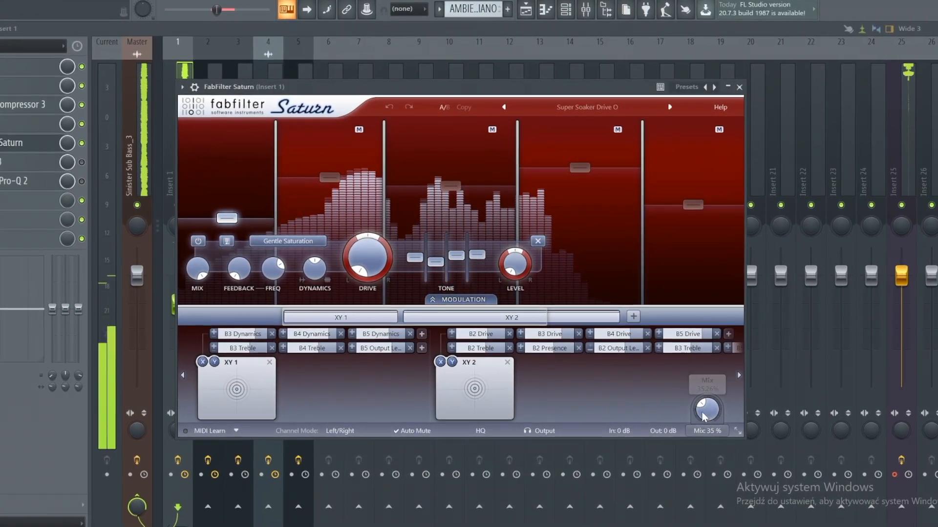
{"action": "left_click_drag", "start_coordinate": [690, 409], "coordinate": [755, 340]}
{"action": "left_click_drag", "start_coordinate": [724, 415], "coordinate": [720, 306]}
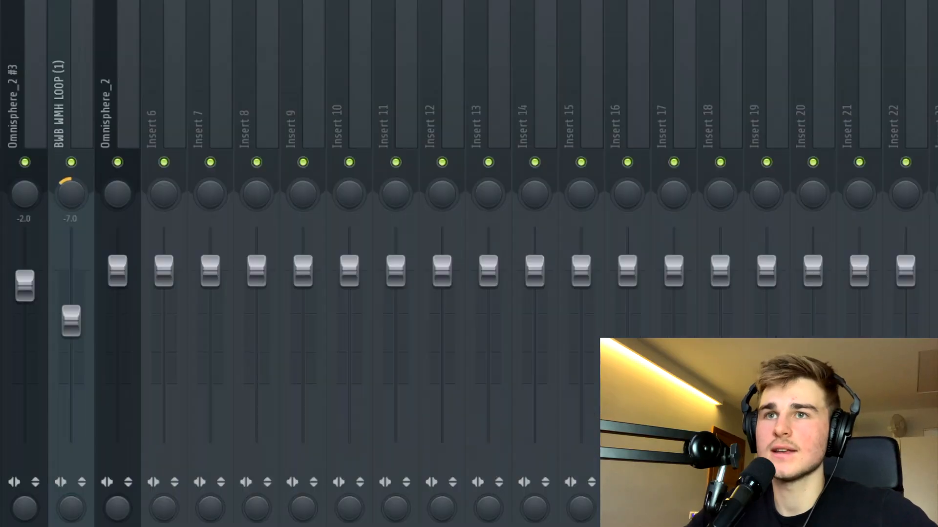
Step: Examine Ghz Lohi 3 on Insert 1 and compare the sound with it disabled and enabled during playback
{"action": "left_click", "coordinate": [34, 171]}
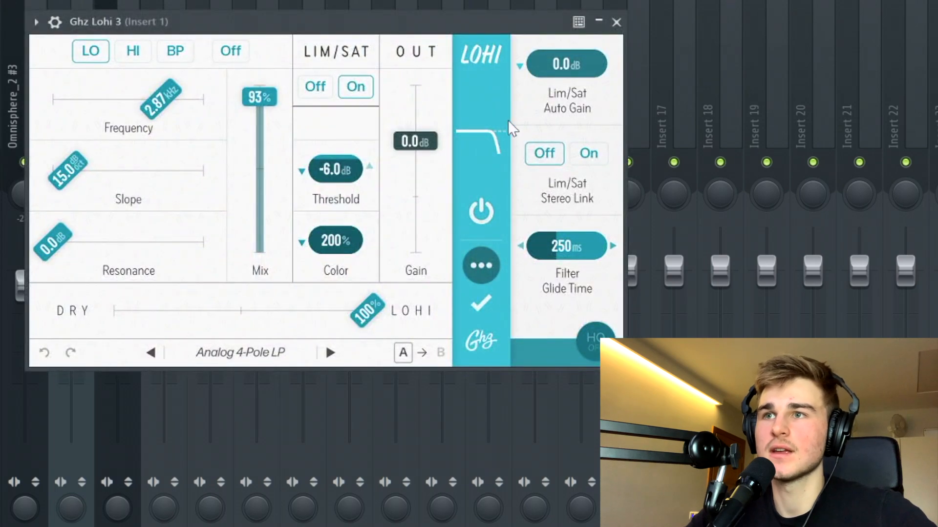
{"action": "left_click", "coordinate": [217, 13]}
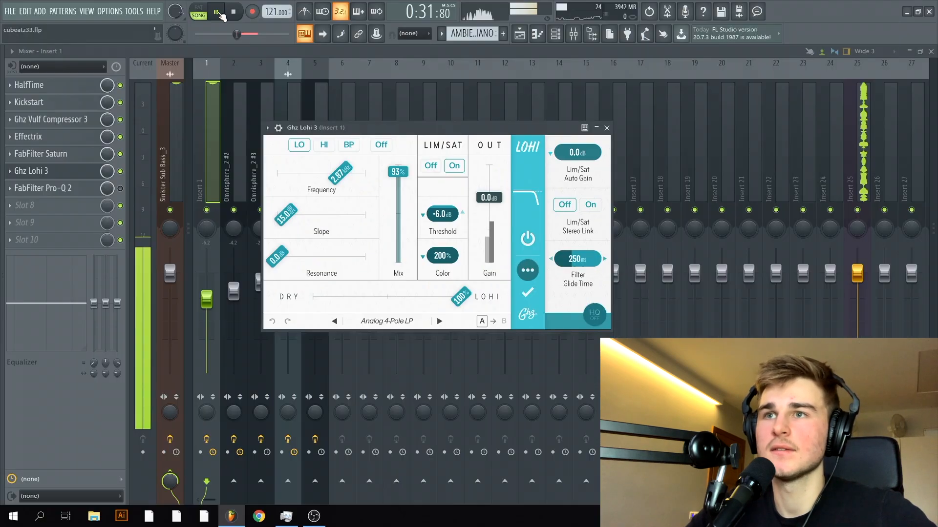
{"action": "left_click", "coordinate": [616, 22]}
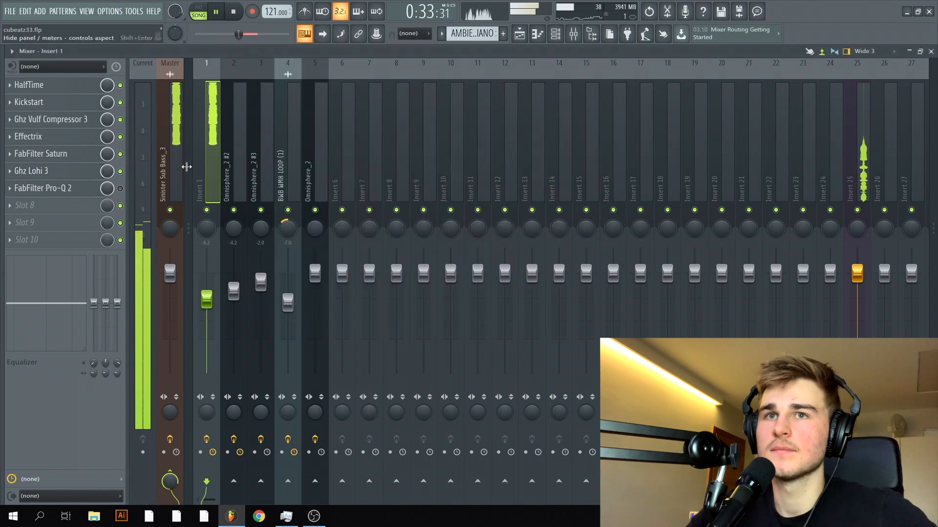
{"action": "left_click", "coordinate": [121, 172]}
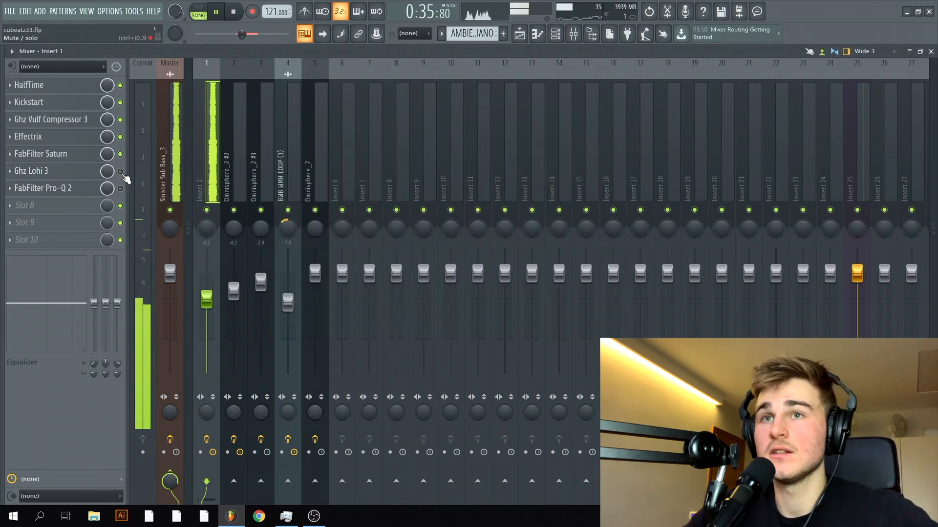
{"action": "left_click", "coordinate": [120, 172]}
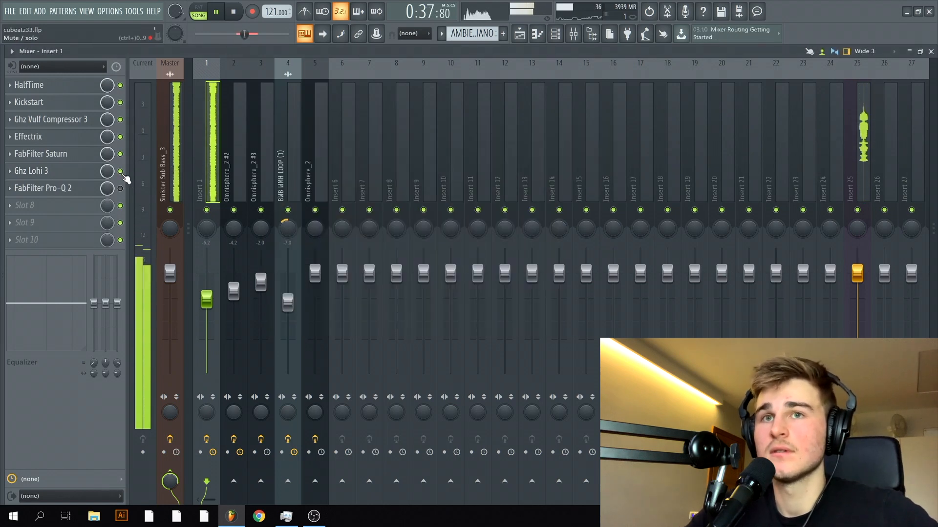
Step: Examine the FabFilter Pro-Q 2 curve on Insert 1 during playback, including its midrange bands, and close the plugin
{"action": "left_click", "coordinate": [79, 190]}
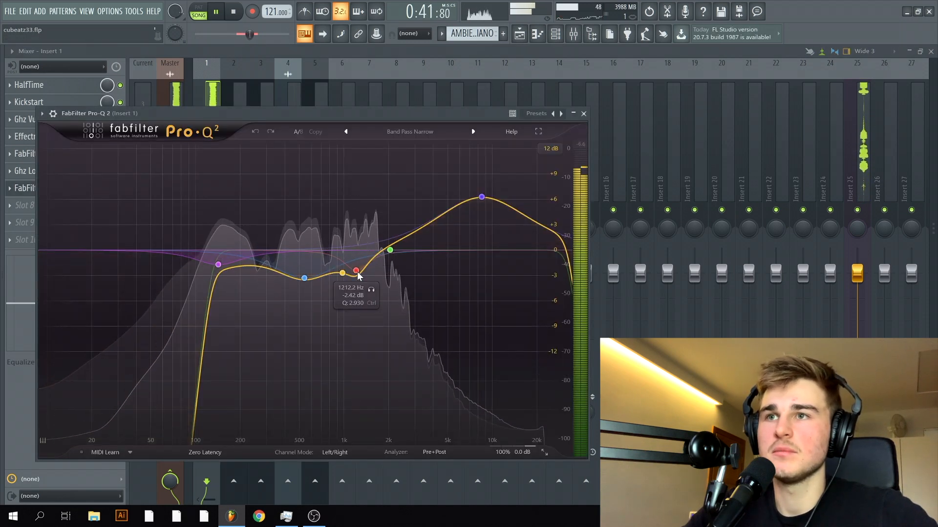
{"action": "left_click", "coordinate": [584, 113]}
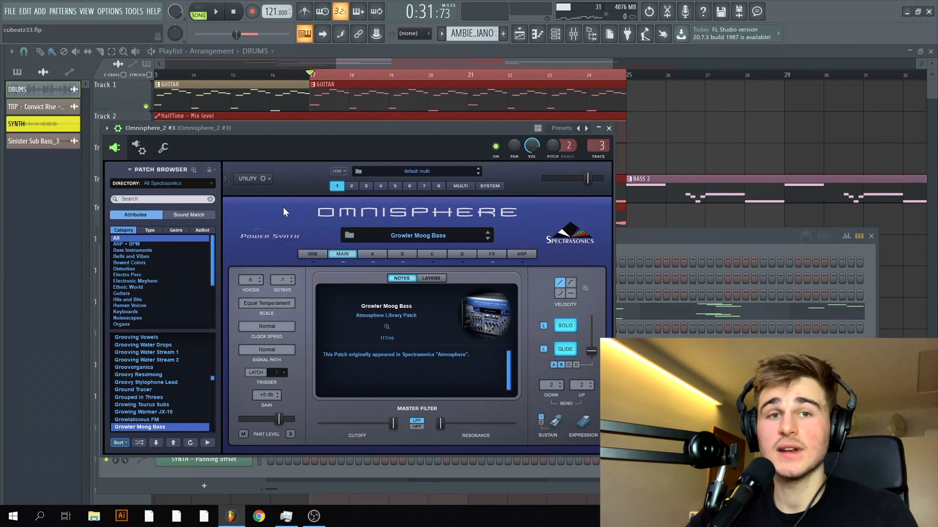
Step: Examine the Growler Moog Bass patch in Omnisphere_2 #3 and listen to its soloed mixer track
{"action": "left_click_drag", "start_coordinate": [274, 127], "coordinate": [384, 92]}
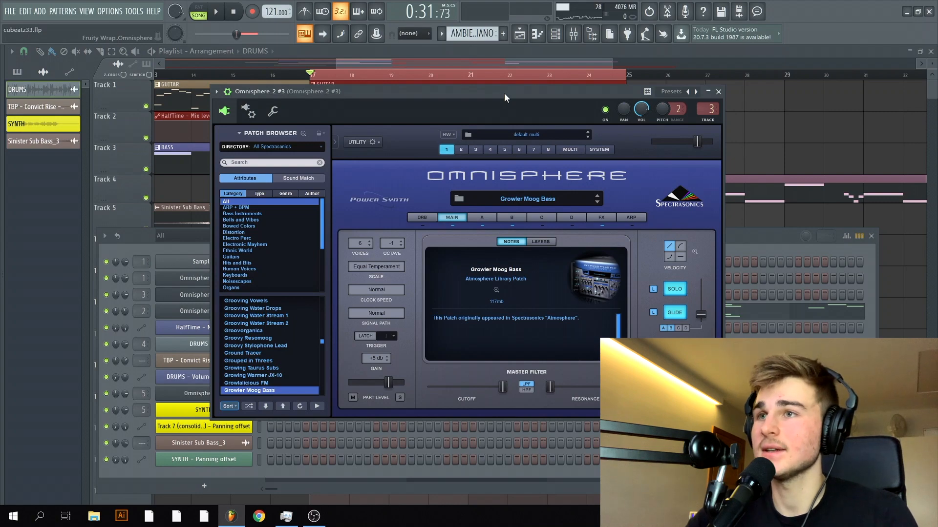
{"action": "key", "text": "Escape"}
{"action": "left_click", "coordinate": [580, 40]}
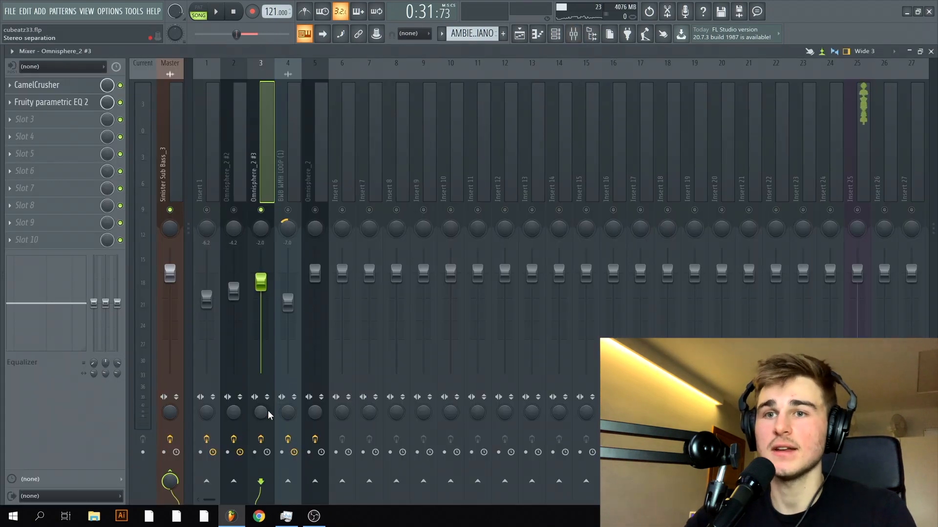
{"action": "key", "text": "space"}
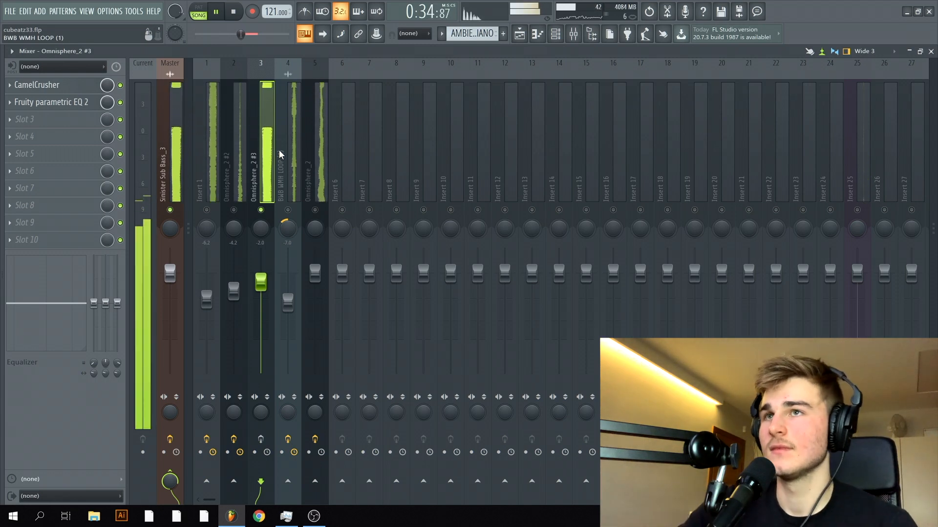
{"action": "key", "text": "space"}
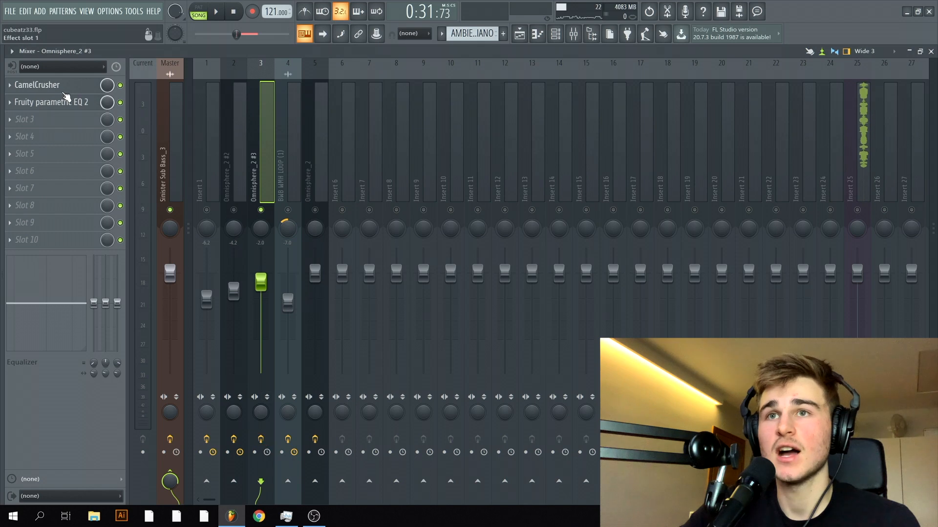
Step: Examine CamelCrusher's settings on the Omnisphere_2 #3 track during playback and close the plugin
{"action": "left_click", "coordinate": [44, 85]}
{"action": "key", "text": "space"}
{"action": "left_click_drag", "start_coordinate": [405, 203], "coordinate": [478, 149]}
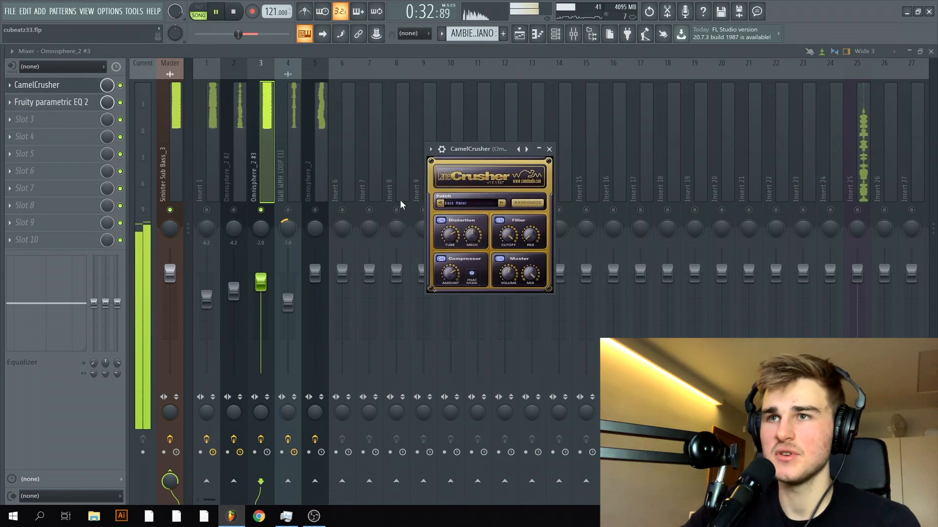
{"action": "left_click", "coordinate": [554, 151]}
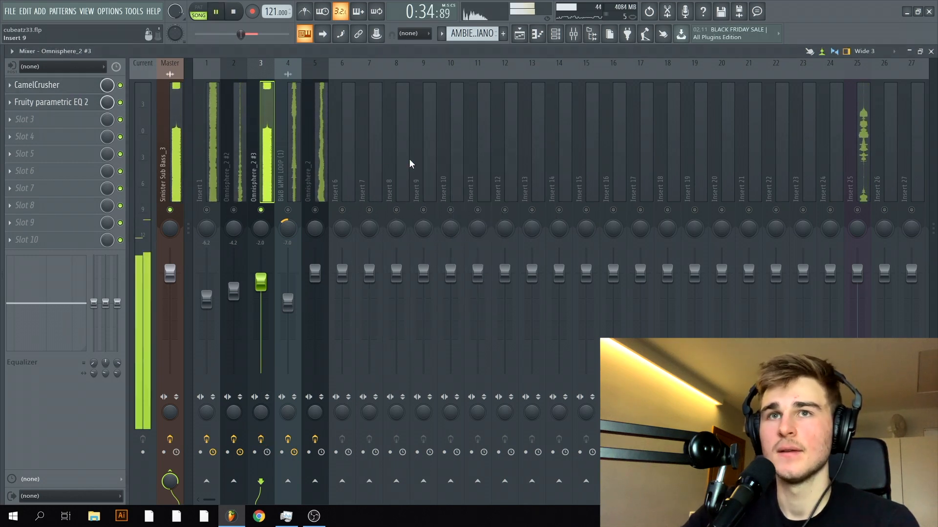
Step: Open Fruity parametric EQ 2 on the Omnisphere_2 #3 track and shift its low-pass band to a lower frequency
{"action": "left_click", "coordinate": [71, 103]}
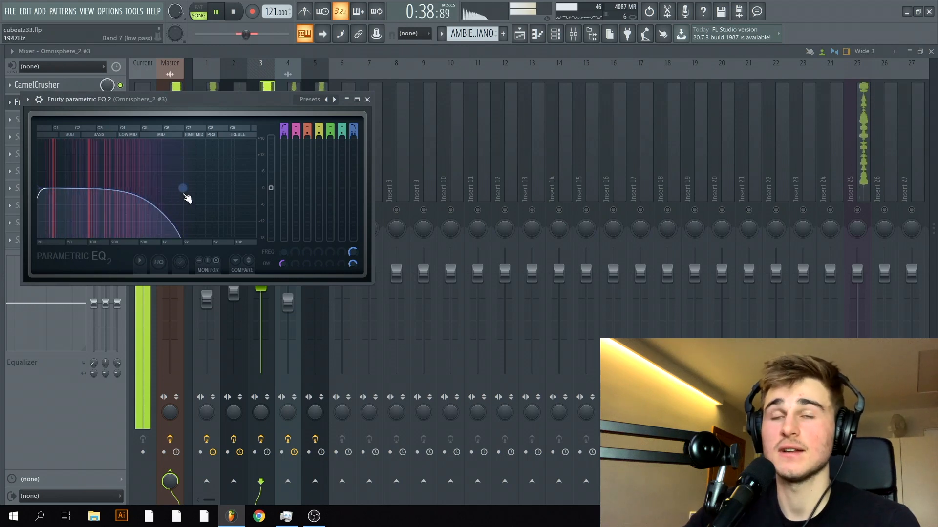
{"action": "left_click_drag", "start_coordinate": [186, 196], "coordinate": [169, 188]}
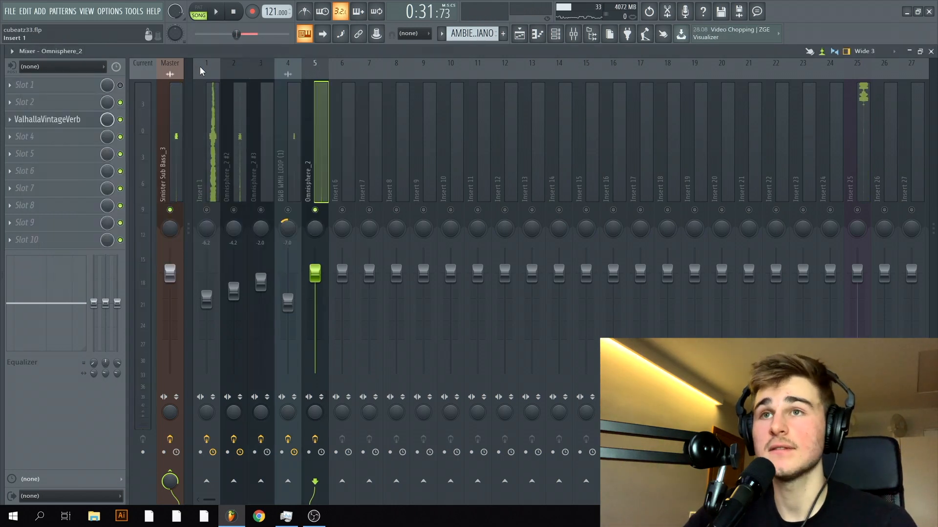
Step: Examine the ValhallaVintageVerb settings on the Omnisphere_2 track during playback and close the plugin
{"action": "left_click", "coordinate": [51, 126]}
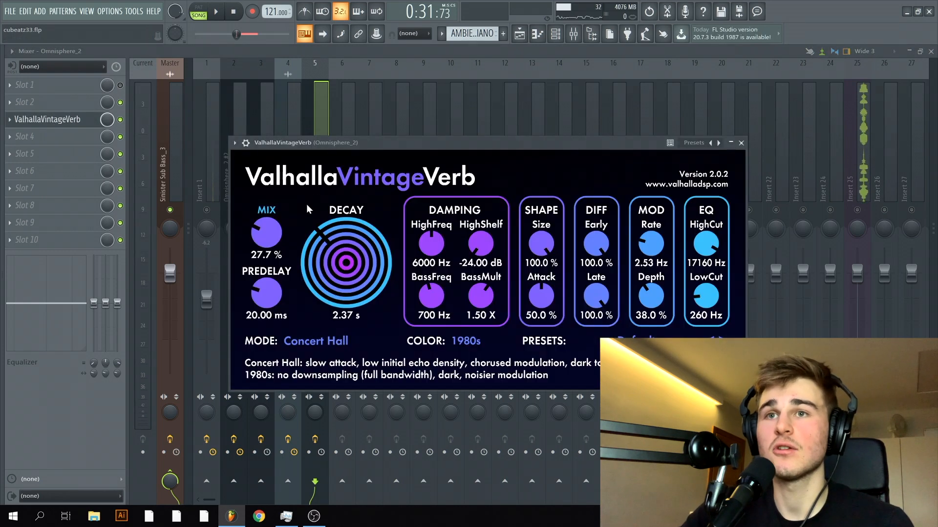
{"action": "left_click_drag", "start_coordinate": [321, 140], "coordinate": [436, 197]}
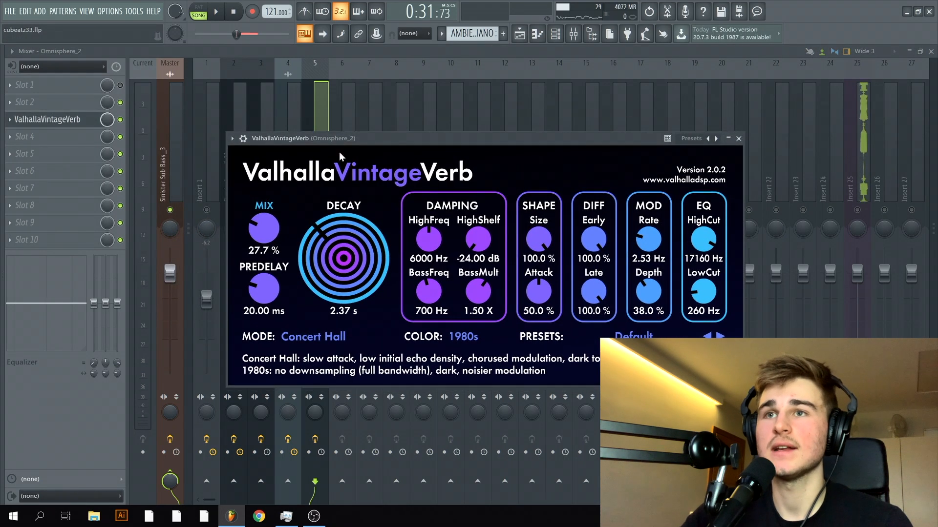
{"action": "left_click", "coordinate": [218, 13]}
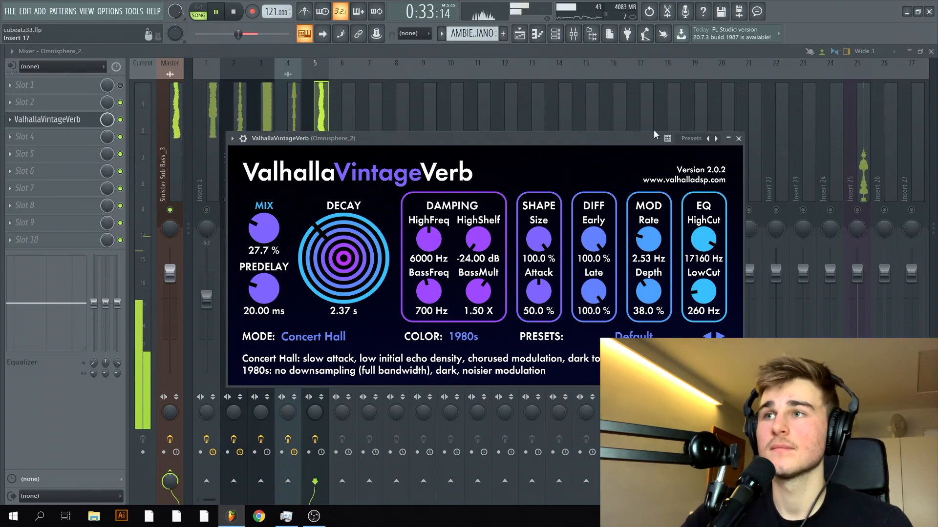
{"action": "left_click", "coordinate": [738, 139]}
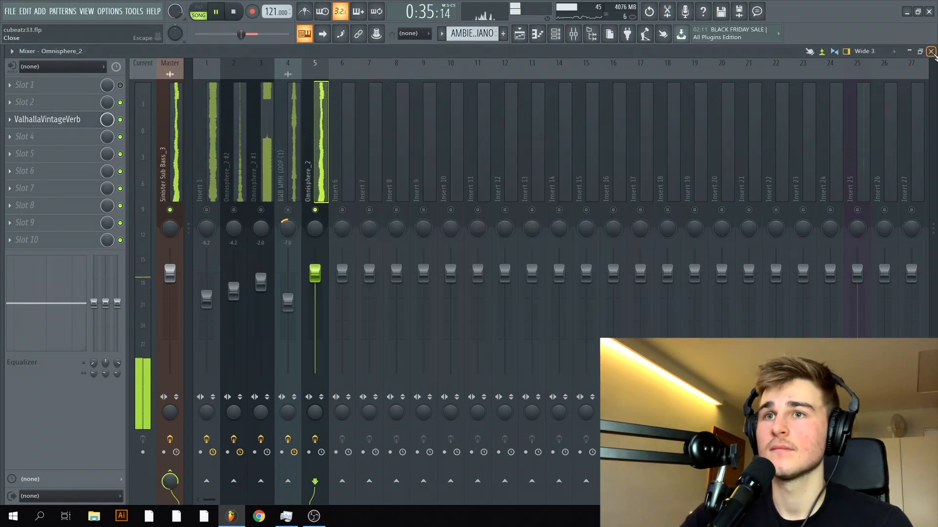
Step: Return to the playlist and review the arrangement from bar 25 onward during playback
{"action": "key", "text": "F5"}
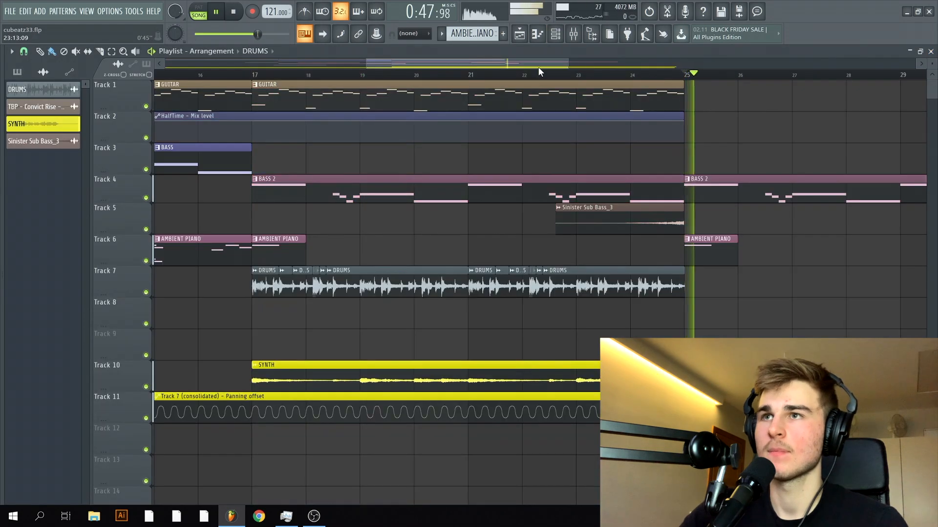
{"action": "left_click_drag", "start_coordinate": [535, 64], "coordinate": [650, 91]}
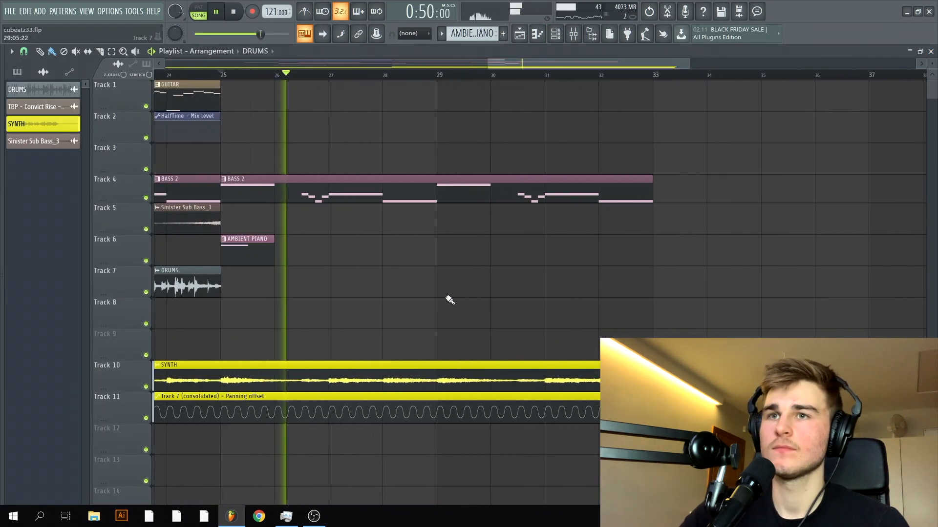
{"action": "scroll", "coordinate": [255, 333], "scroll_direction": "up", "scroll_amount": 1}
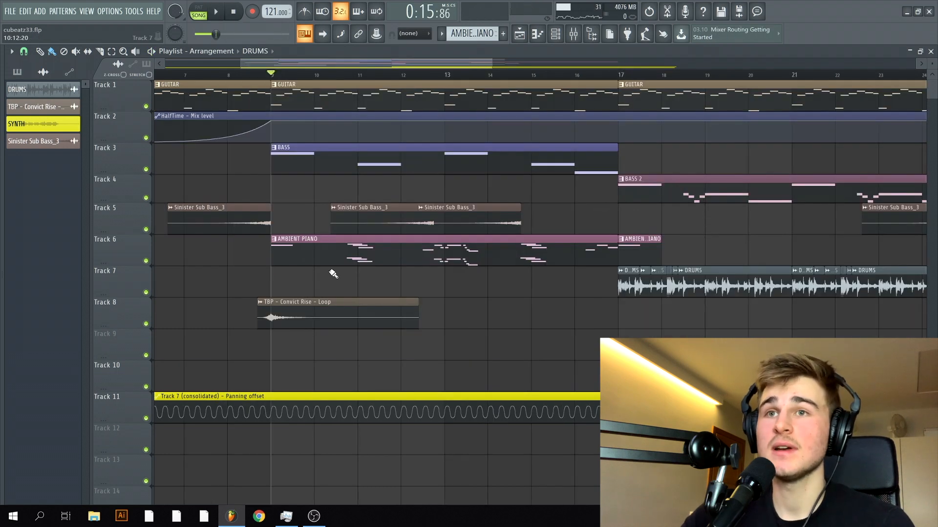
Step: Examine RC-20 Retro Color on the Omnisphere_2 #2 track while playing the section, and close the plugin
{"action": "key", "text": "F9"}
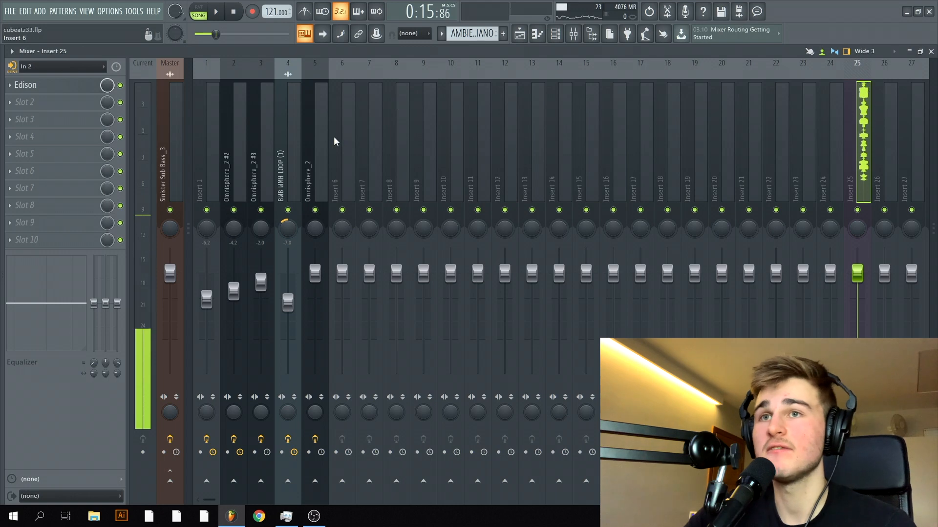
{"action": "left_click", "coordinate": [255, 164]}
{"action": "left_click", "coordinate": [236, 167]}
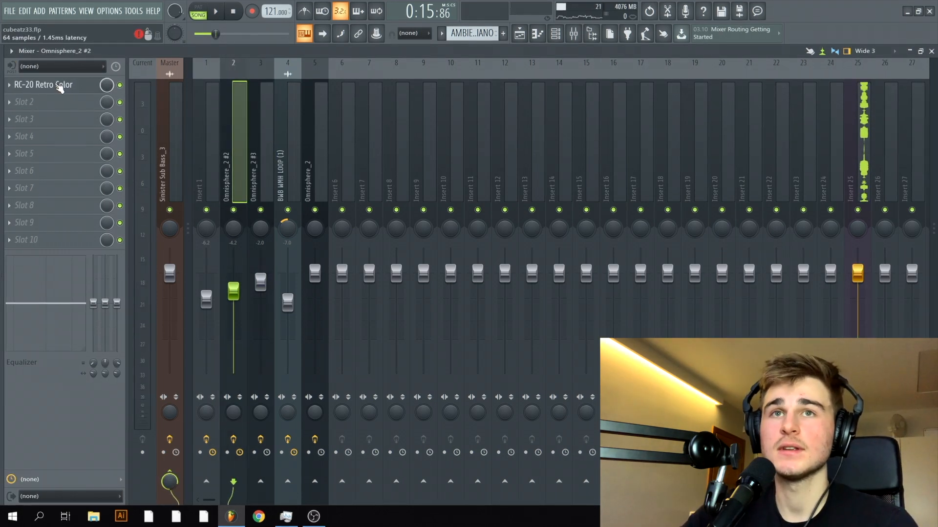
{"action": "left_click", "coordinate": [71, 87]}
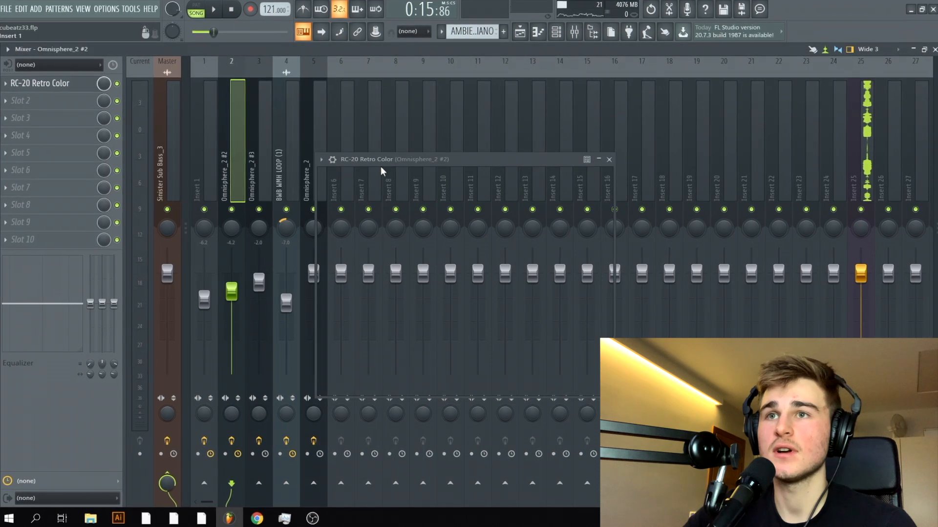
{"action": "key", "text": "space"}
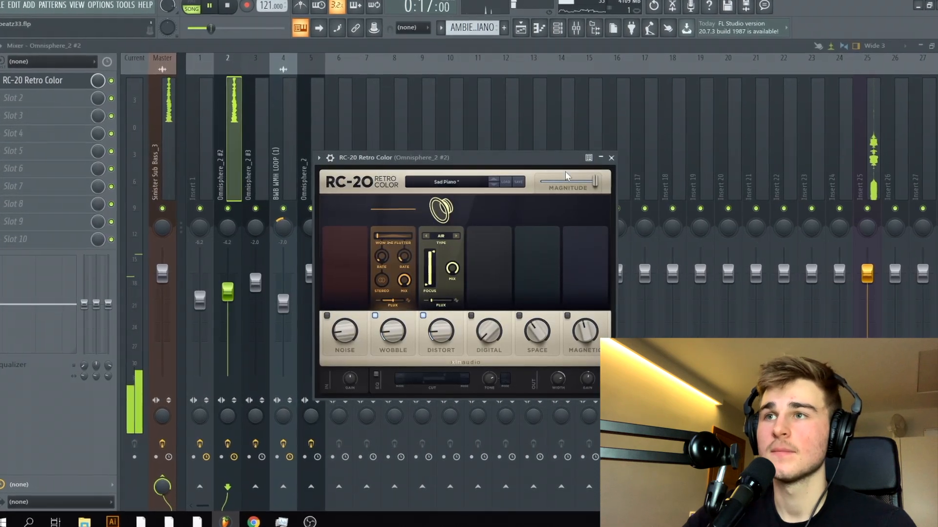
{"action": "left_click", "coordinate": [615, 155]}
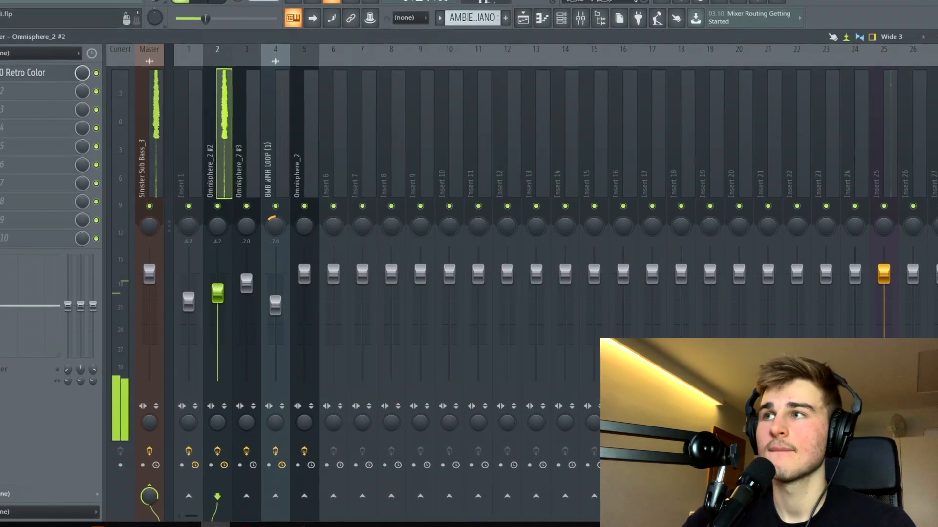
Step: Examine the AMBIENT PIANO notes in the piano roll, and unmute Track 5 in the playlist alongside the piano
{"action": "key", "text": "F5"}
{"action": "double_click", "coordinate": [490, 241]}
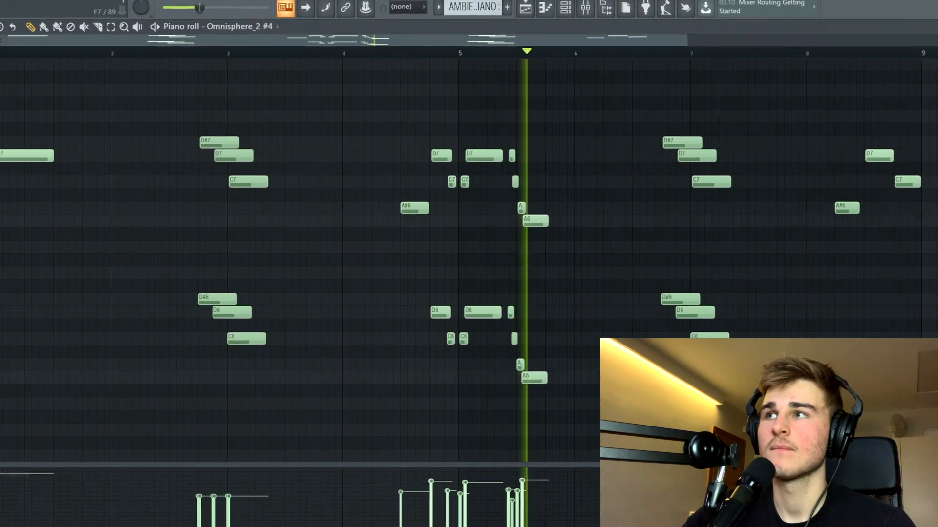
{"action": "key", "text": "F5"}
{"action": "left_click", "coordinate": [98, 226]}
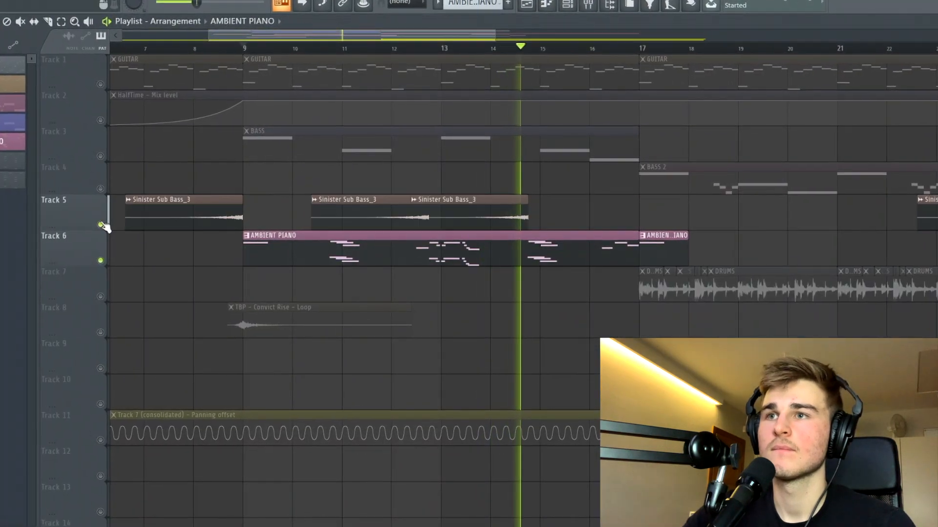